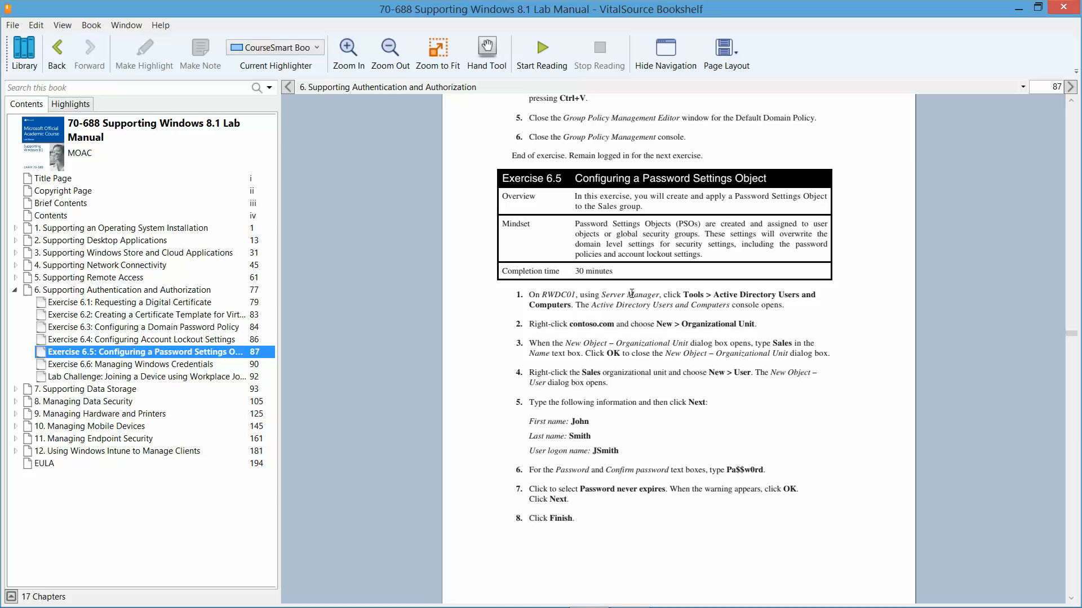
Step: Open the lab manual to Exercise 6.5, Configuring a Password Settings Object, on page 87
mouse_move(633, 601)
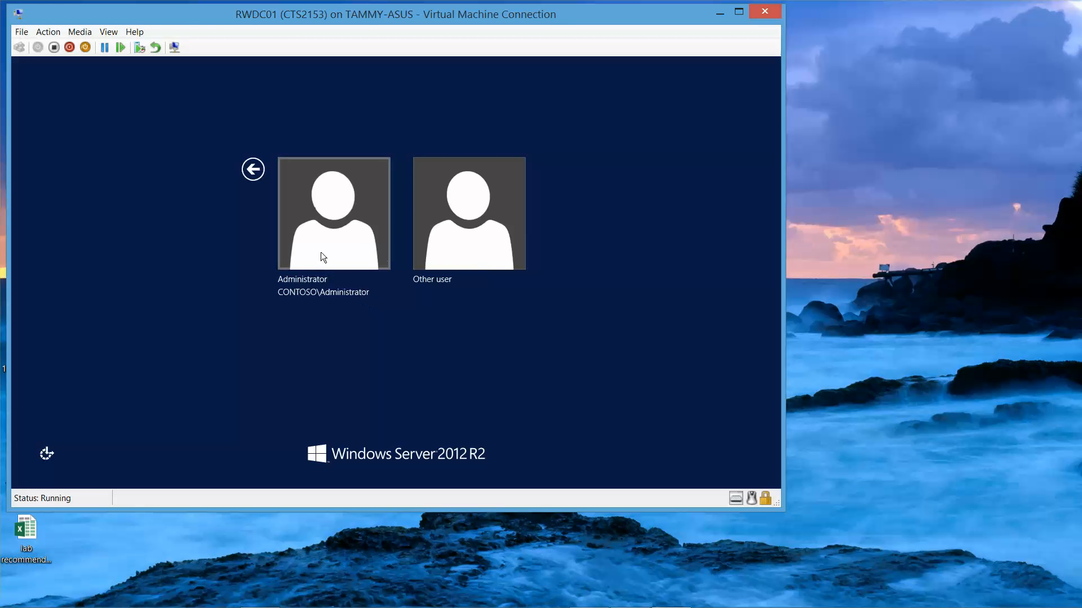
Step: Sign in to RWDC01 as Administrator with the account password
left_click(320, 252)
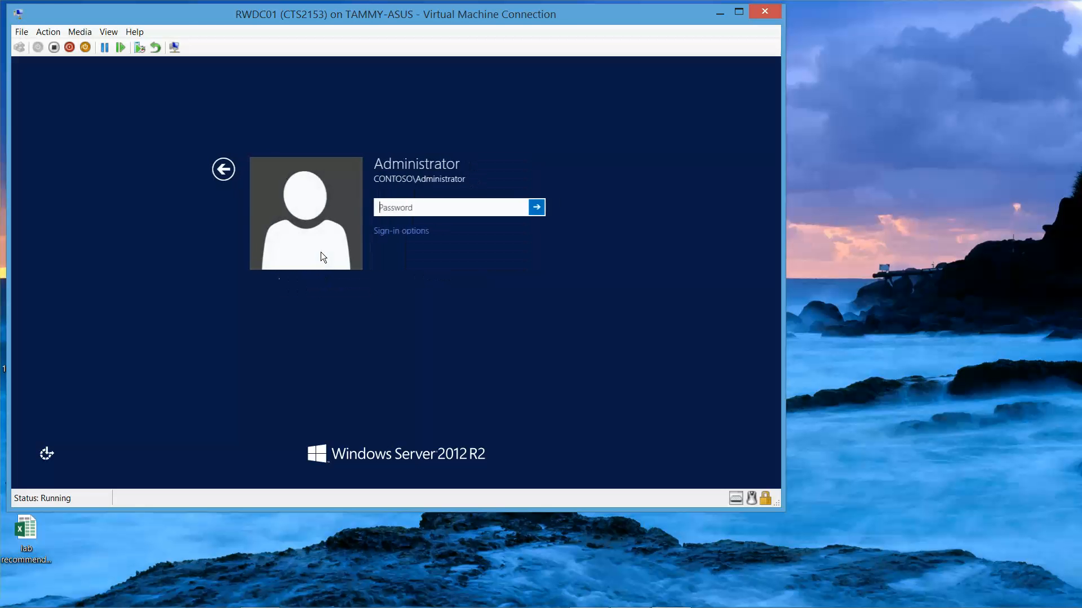
type("Pa")
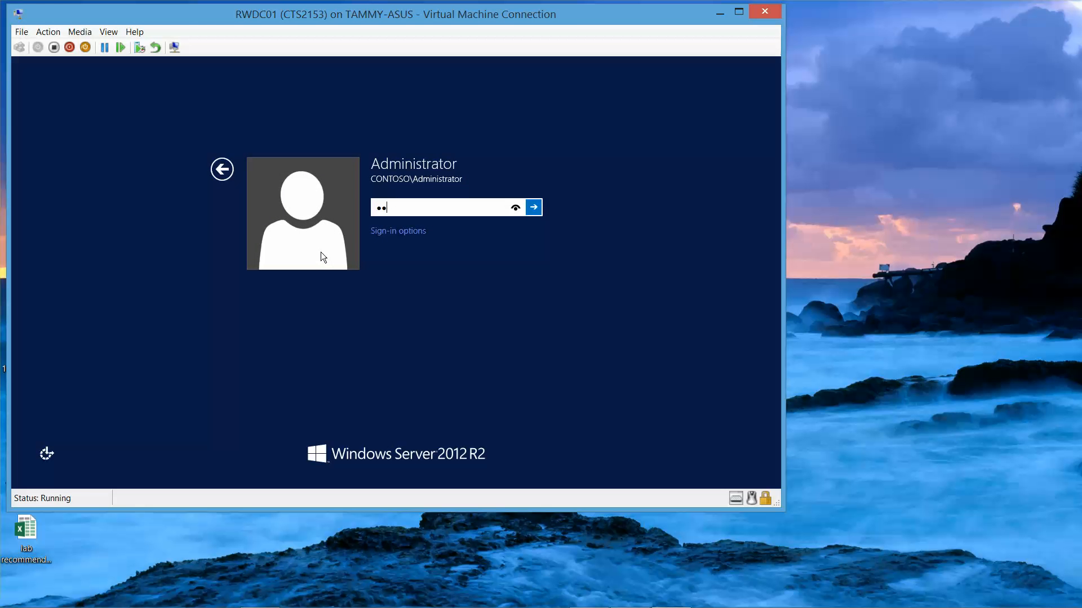
type("$$w0rd")
key("Return")
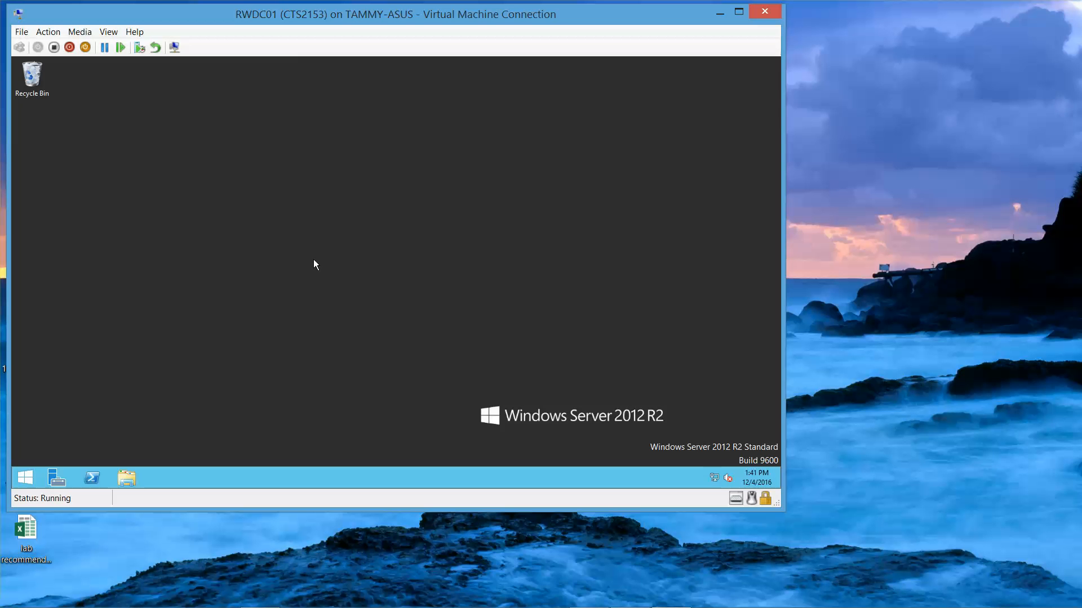
Step: Open Administrative Tools from the Start screen and select Active Directory Users and Computers
left_click(25, 478)
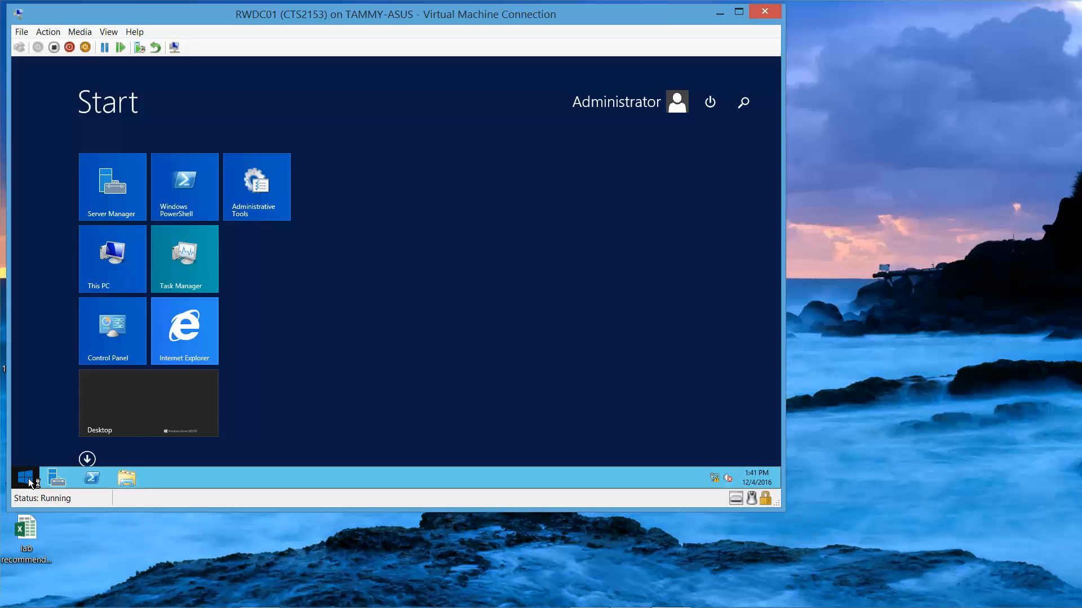
left_click(252, 186)
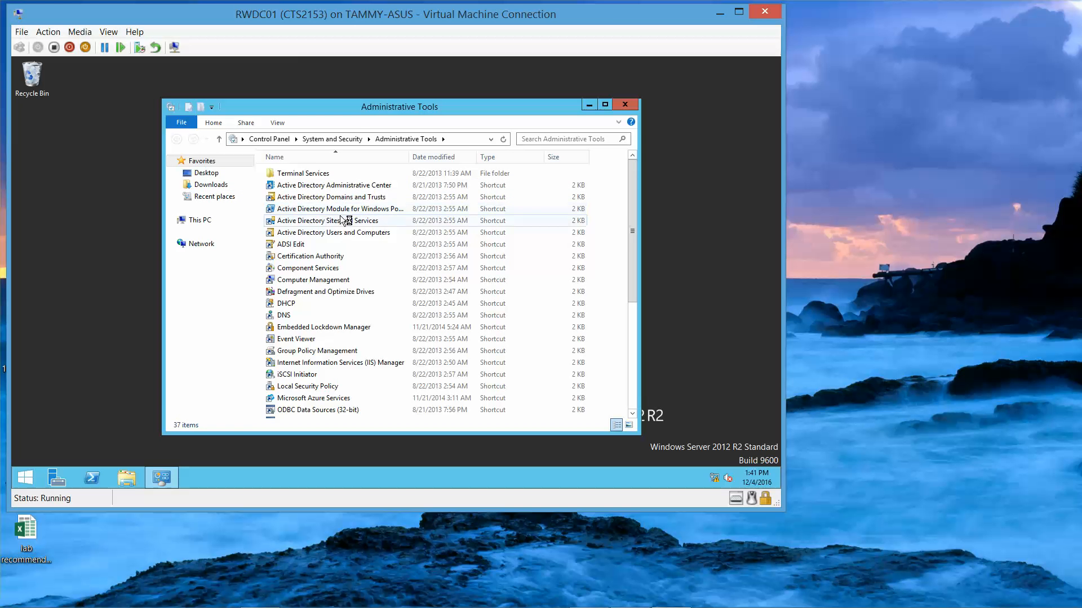
left_click(347, 233)
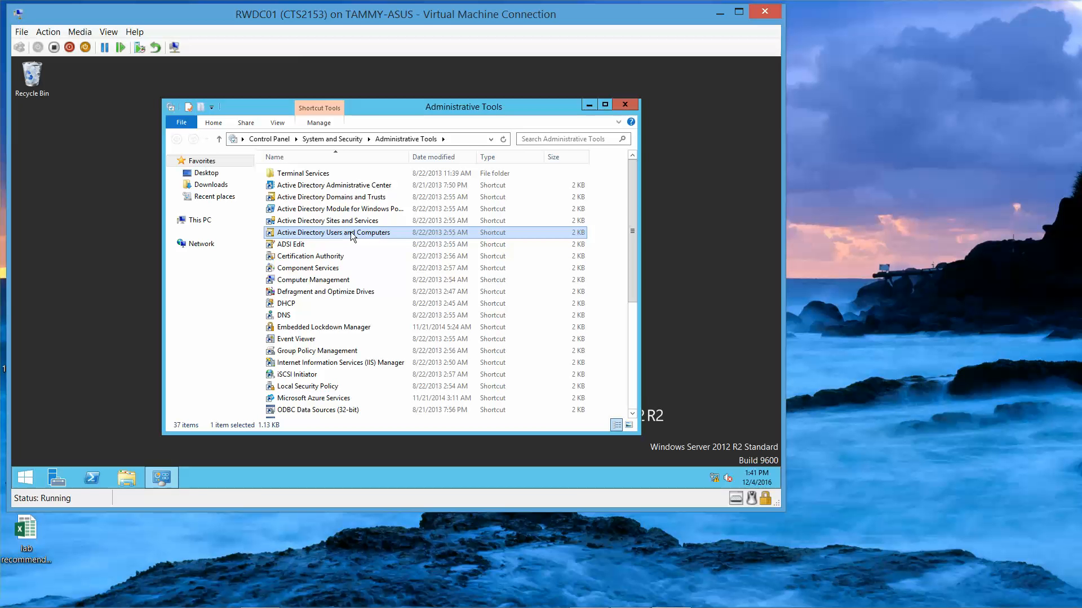
Step: Launch Active Directory Users and Computers, close Administrative Tools, and maximize the console
double_click(350, 233)
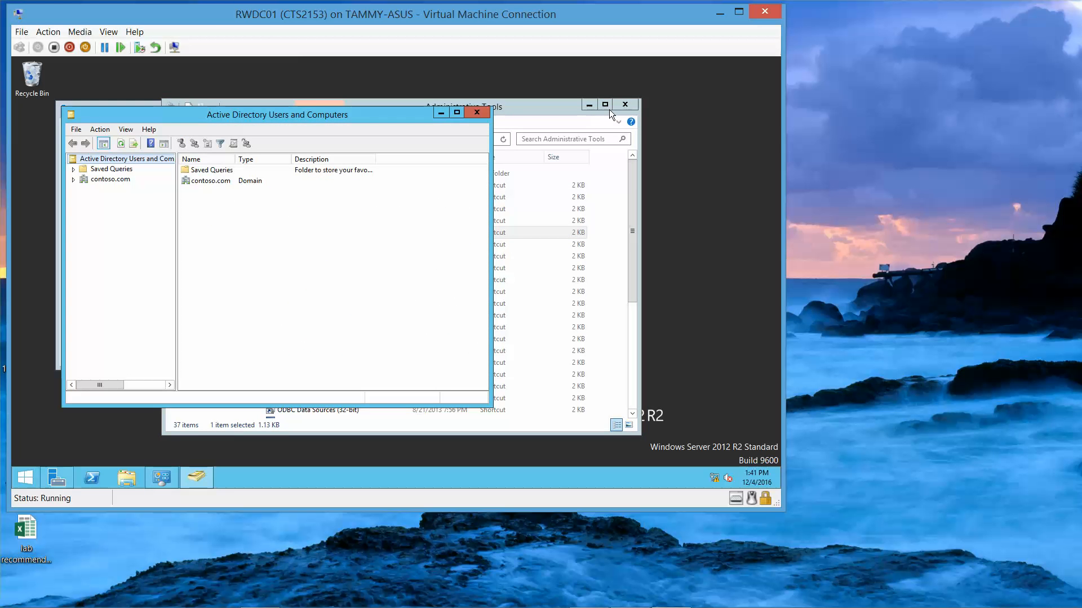
left_click(619, 108)
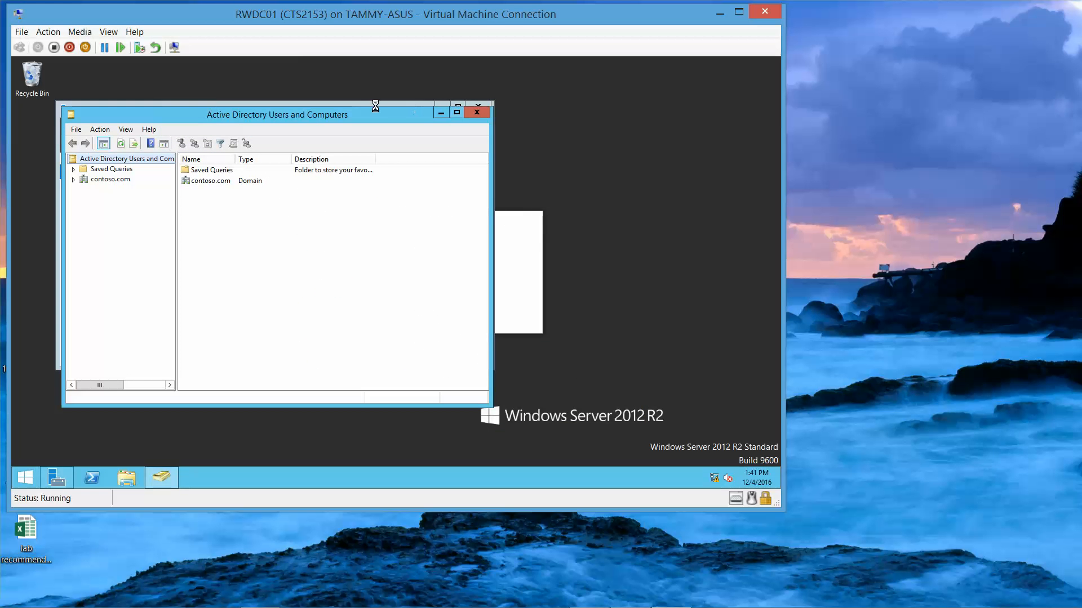
left_click(458, 112)
left_click_drag(123, 192, 241, 197)
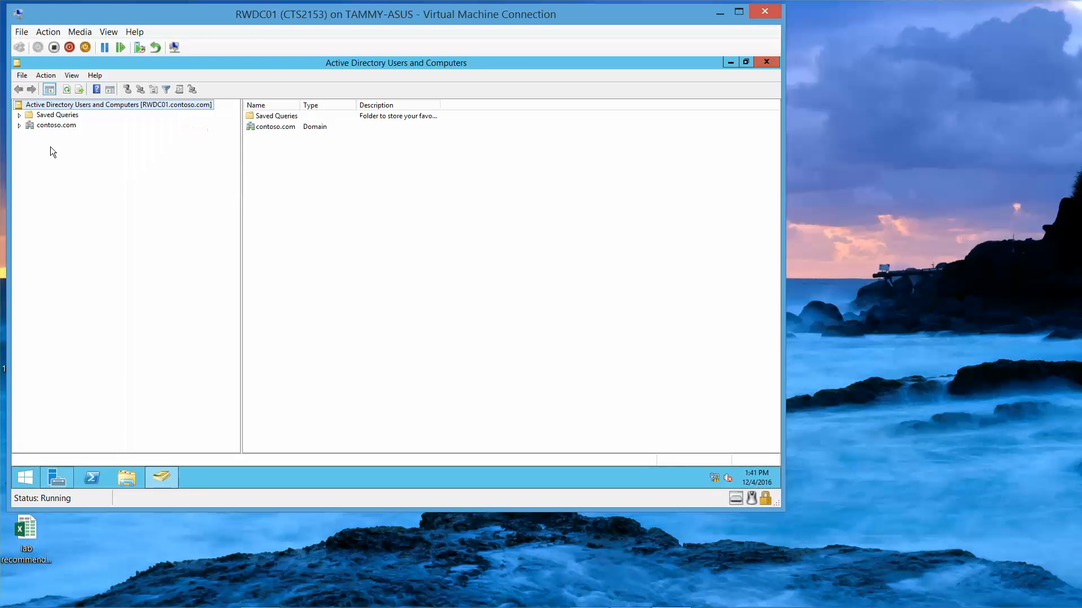
Step: Create an organizational unit named Sales under contoso.com
left_click(19, 126)
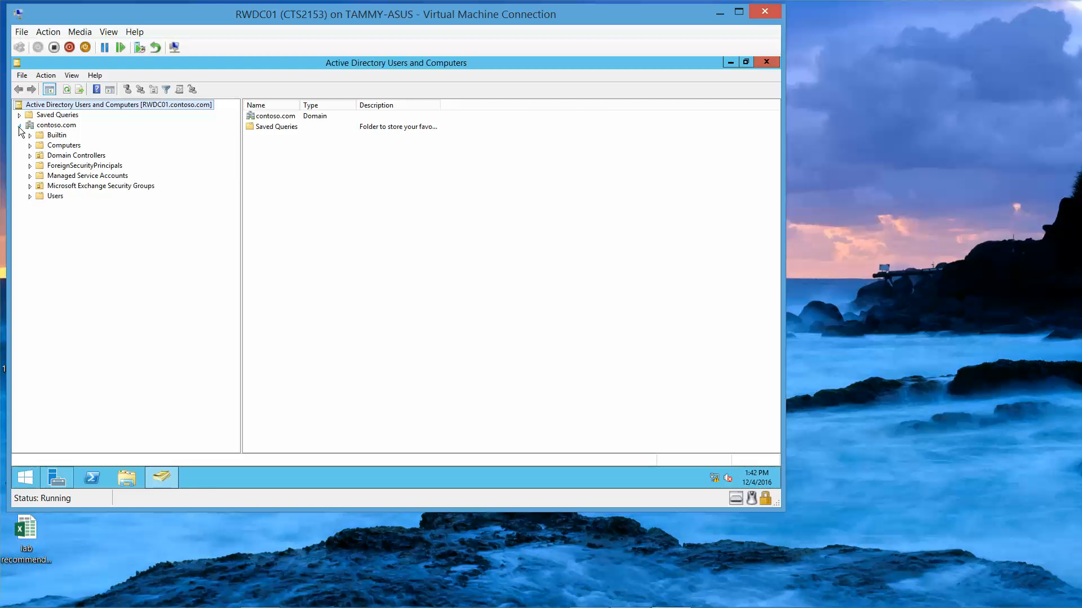
right_click(65, 125)
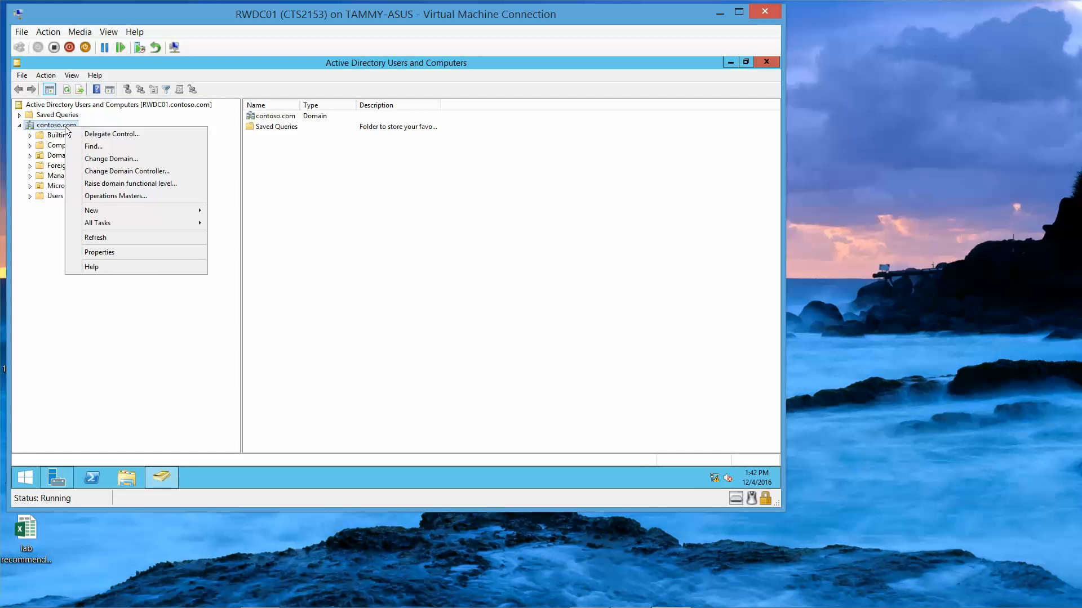
mouse_move(142, 211)
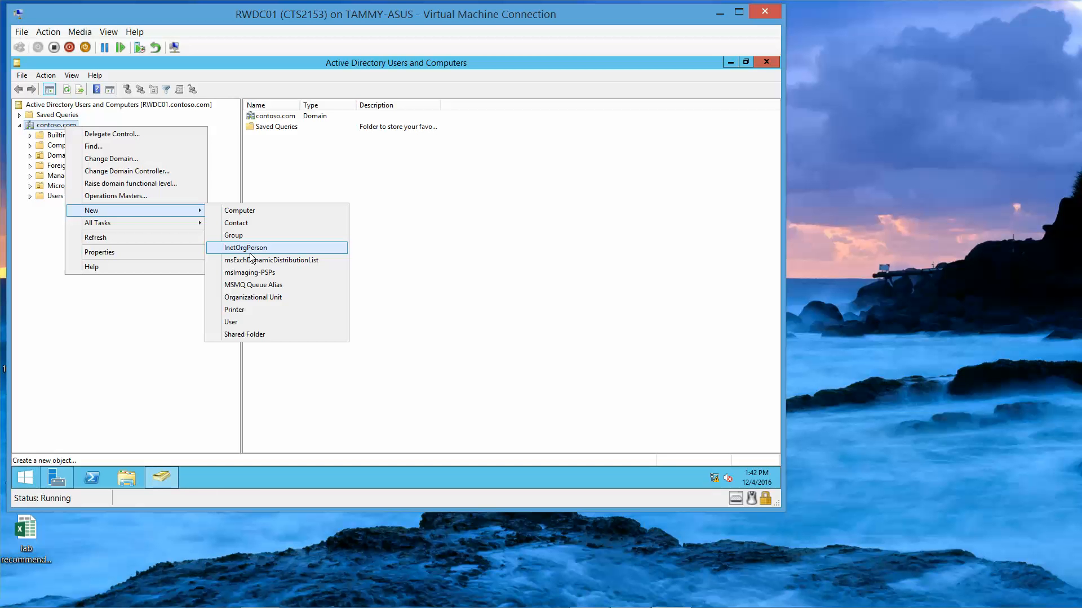
left_click(255, 293)
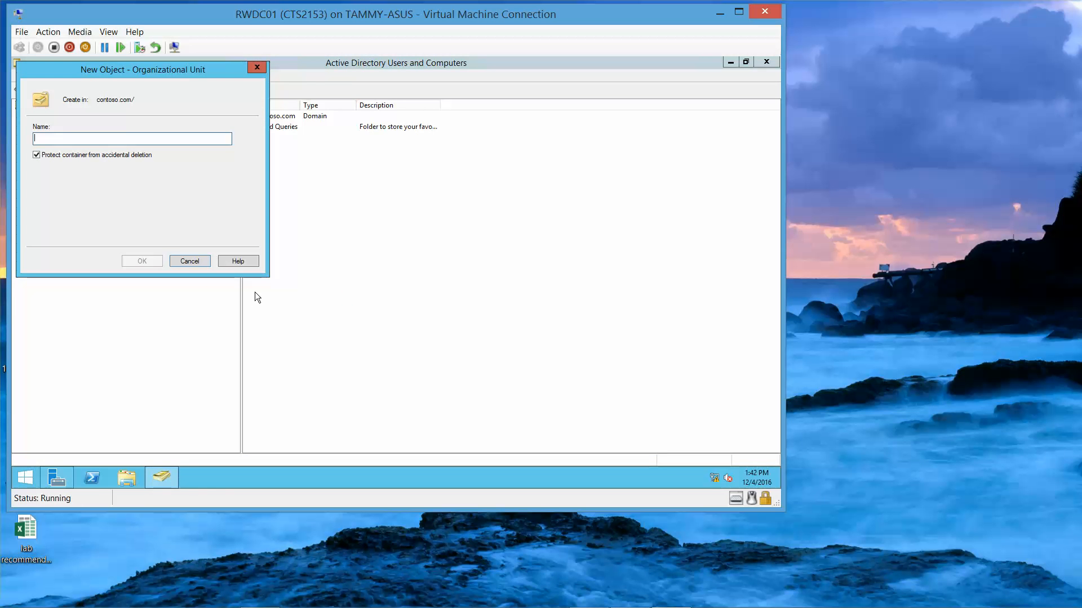
type("Sales")
left_click(136, 260)
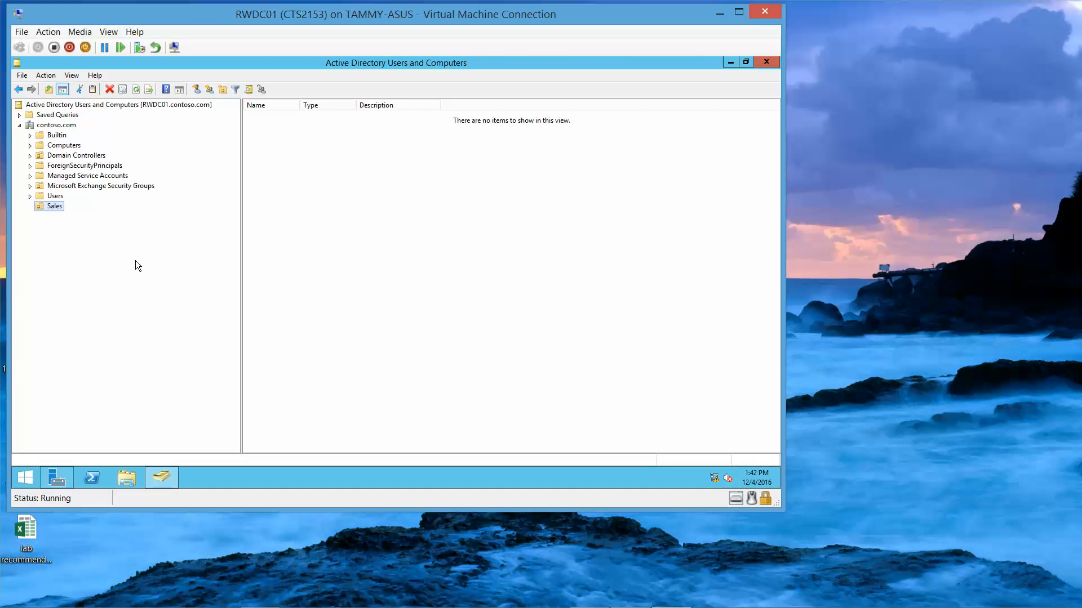
Step: Start a new user in Sales, entering the user's first name, last name and logon name
right_click(61, 208)
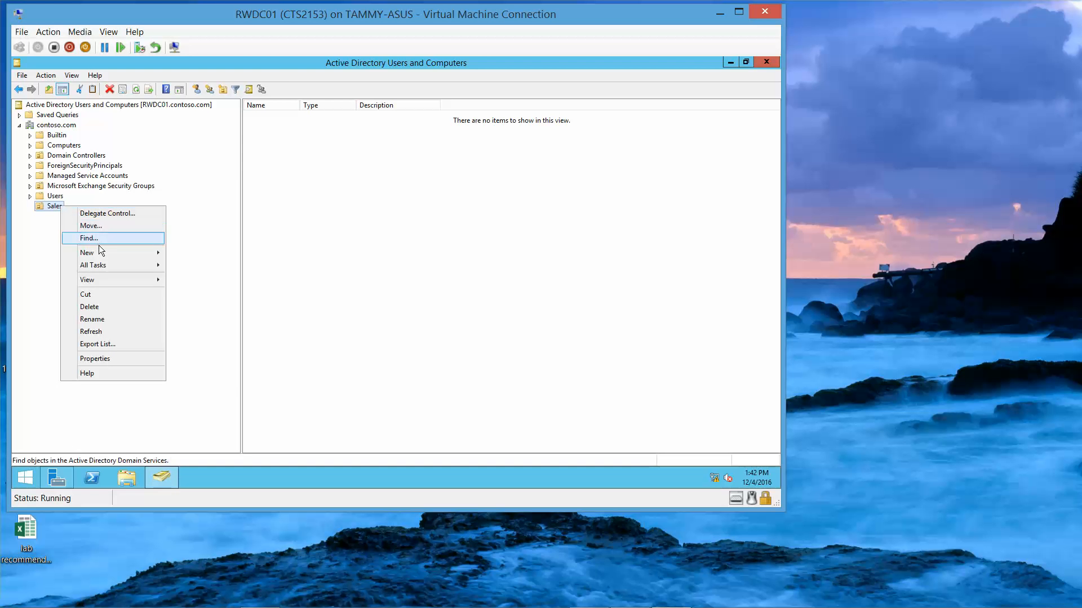
mouse_move(127, 255)
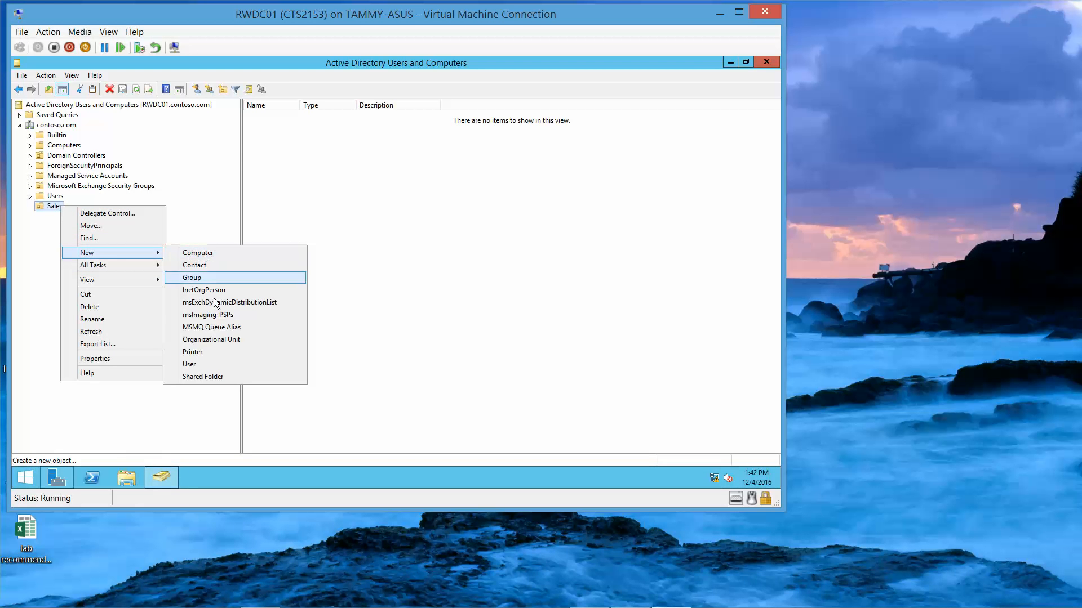
left_click(214, 364)
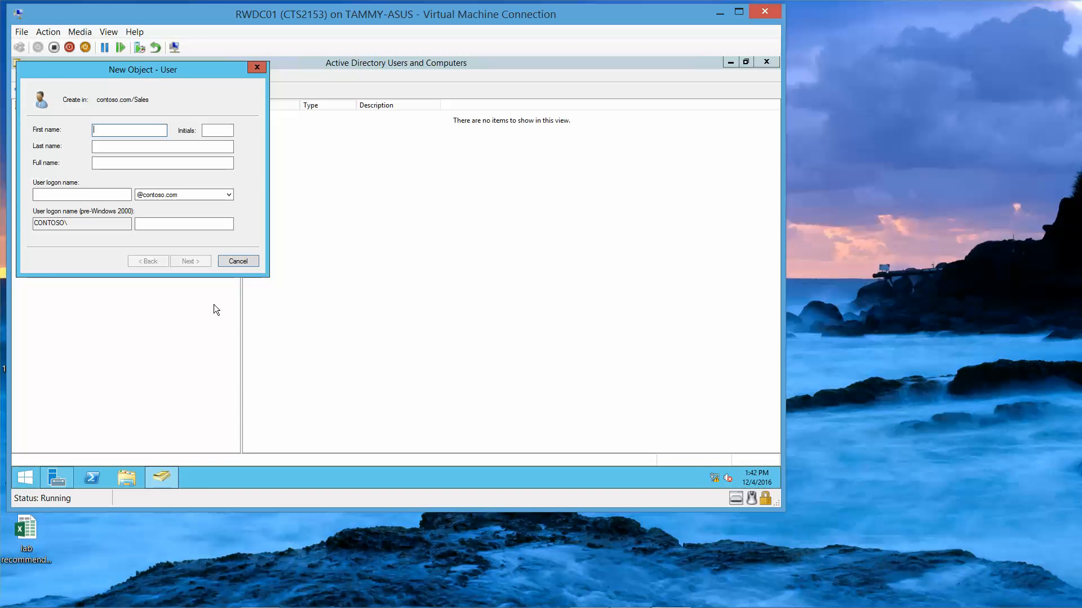
type("John")
key("Tab")
type("Smith")
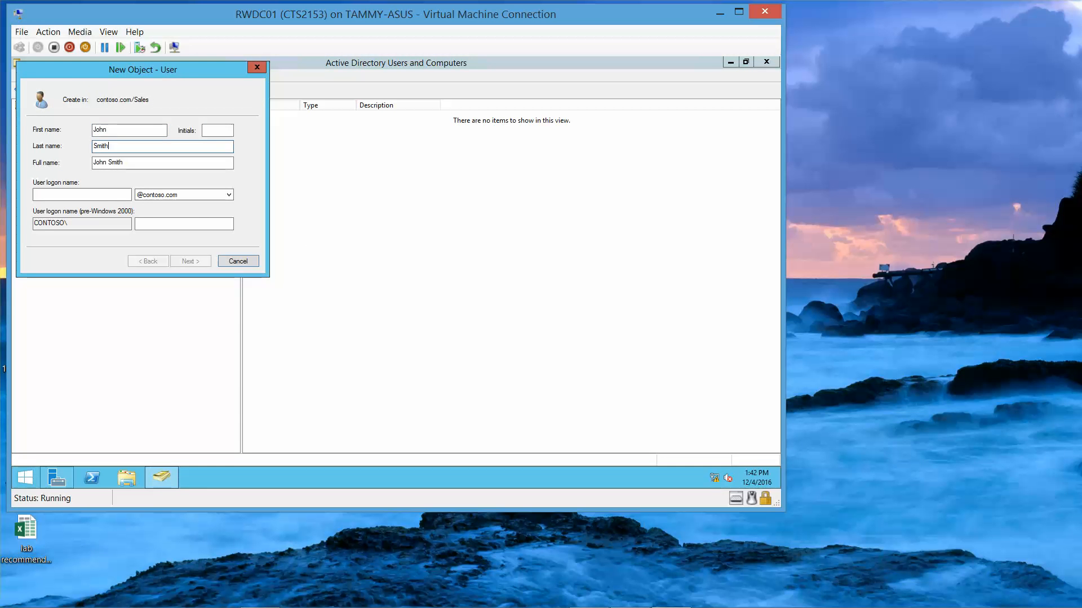
left_click(80, 195)
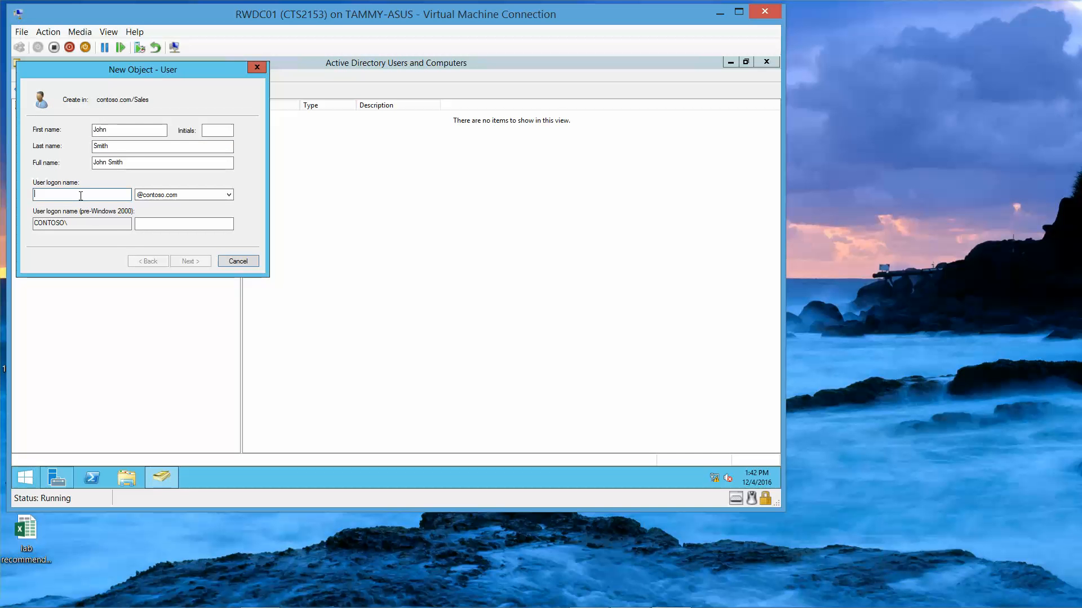
type("JSmith")
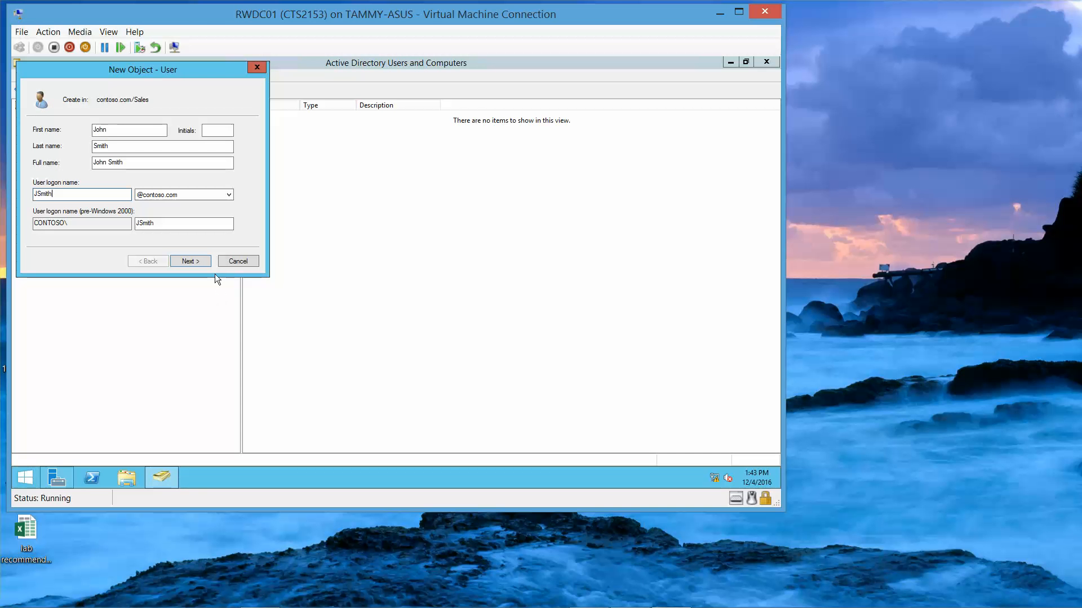
Step: Set the user's password to never expire and be unchangeable by the user, then finish
left_click(190, 261)
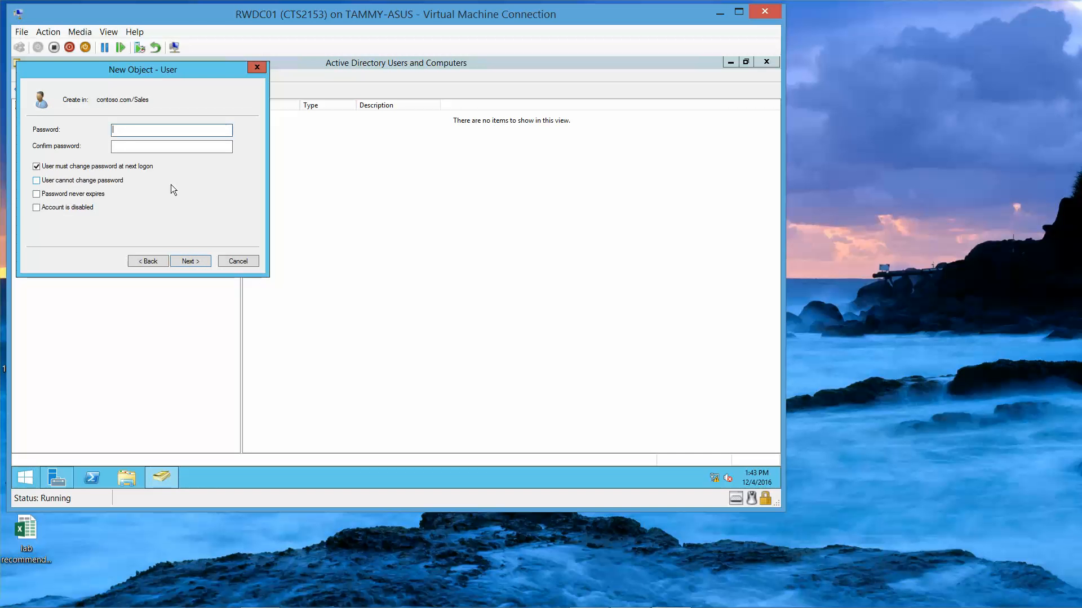
type("Pa$$w0rd")
key("Tab")
type("Pa$$")
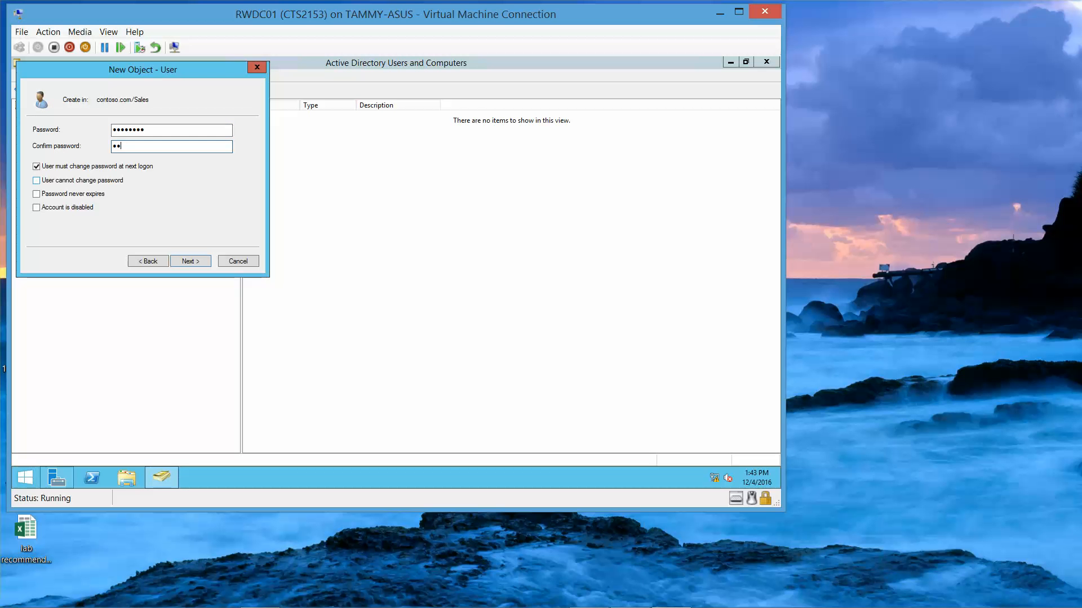
key("BackSpace")
key("BackSpace")
key("BackSpace")
key("BackSpace")
type("Pa$$w0rd")
left_click(40, 168)
left_click(38, 181)
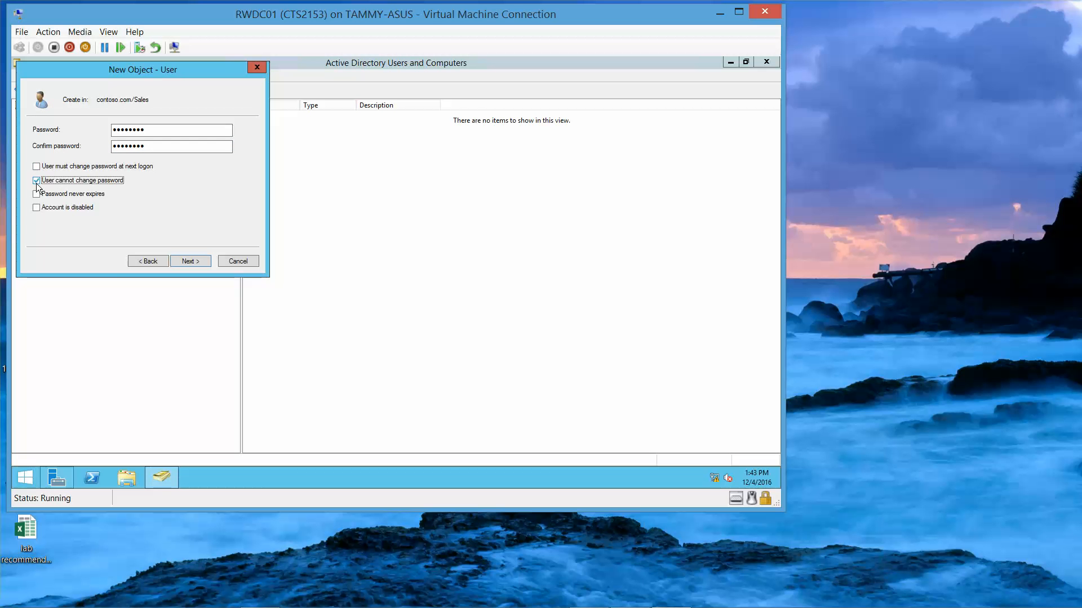
left_click(37, 195)
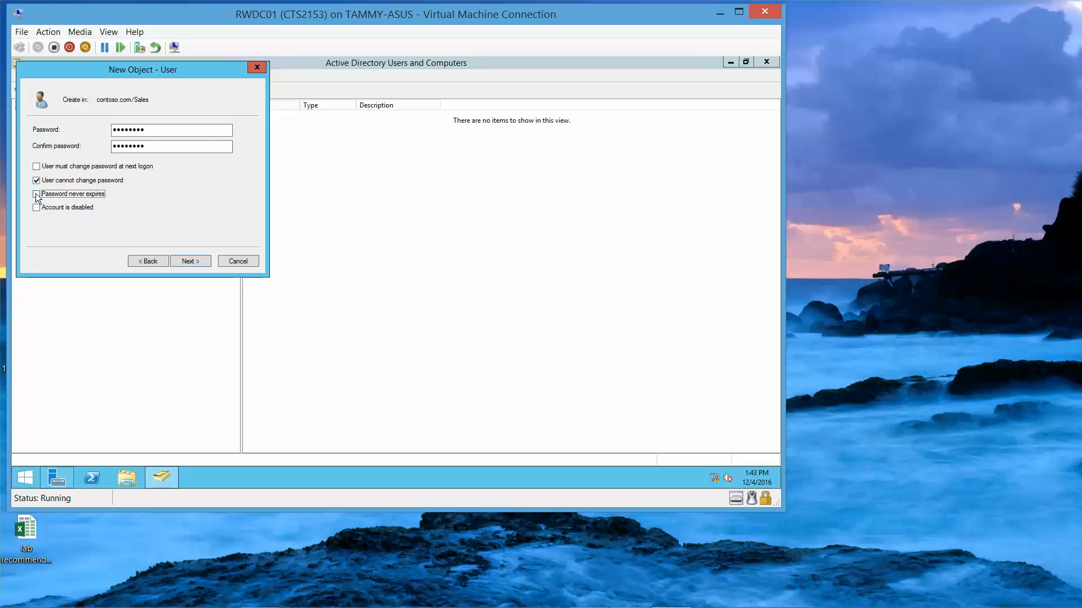
left_click(190, 262)
left_click(190, 263)
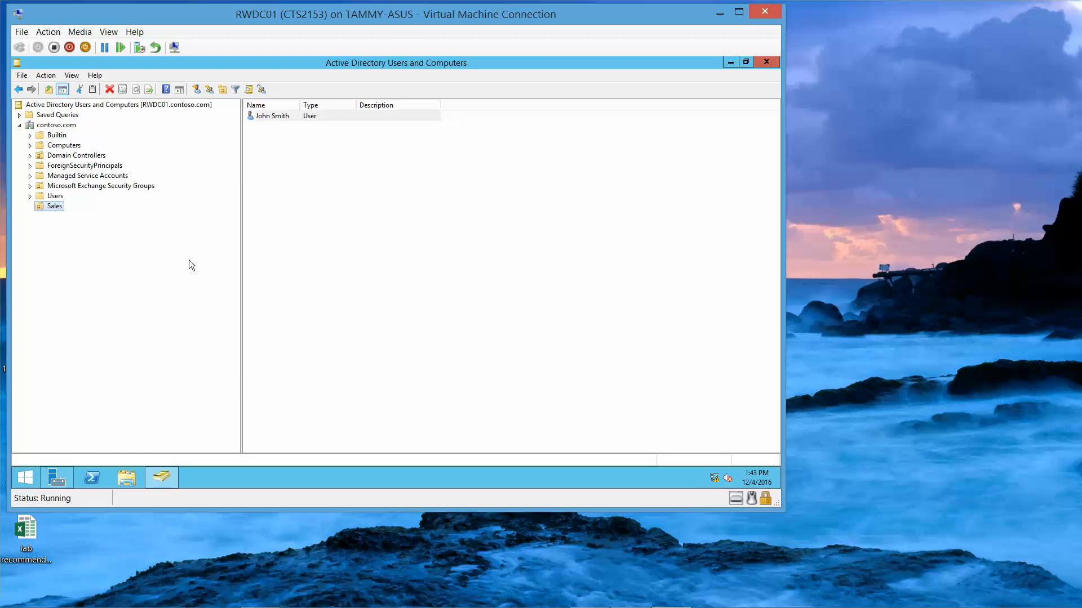
Step: Start a second new user in Sales with the user's first, last and logon names
right_click(57, 205)
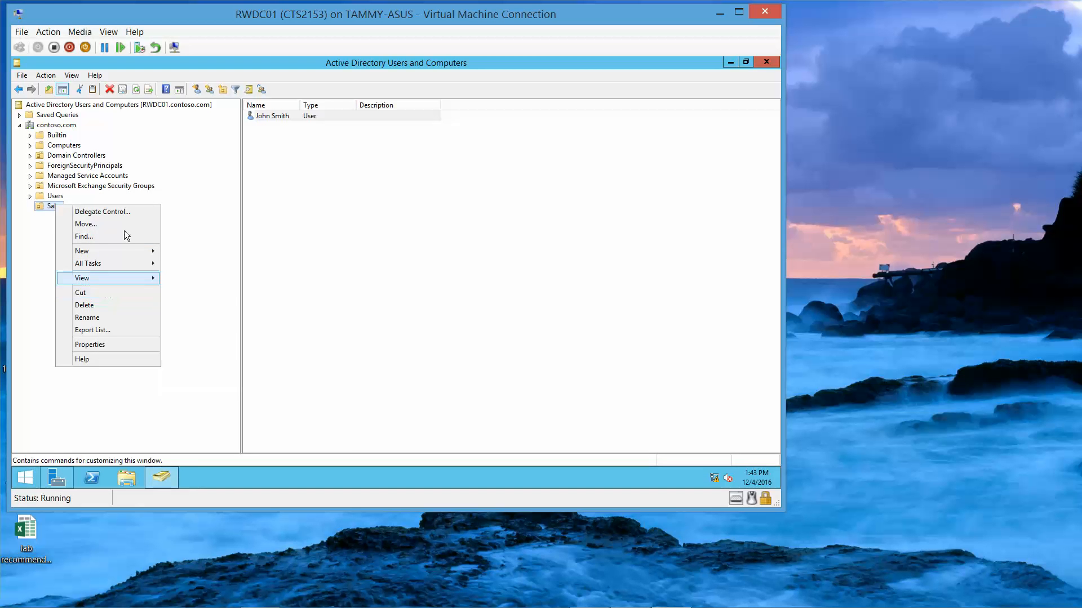
mouse_move(159, 254)
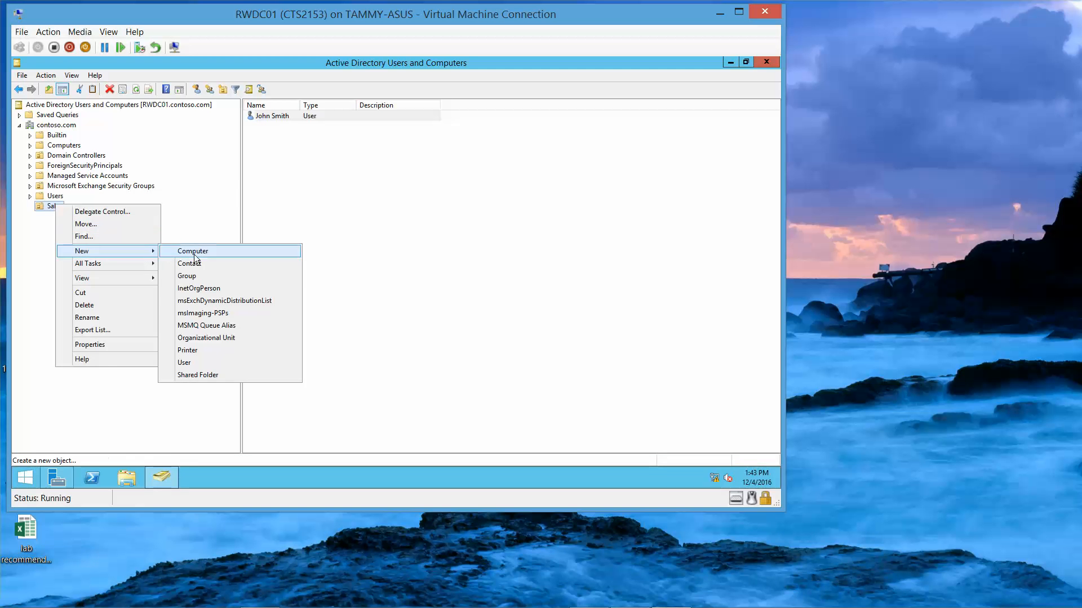
left_click(201, 362)
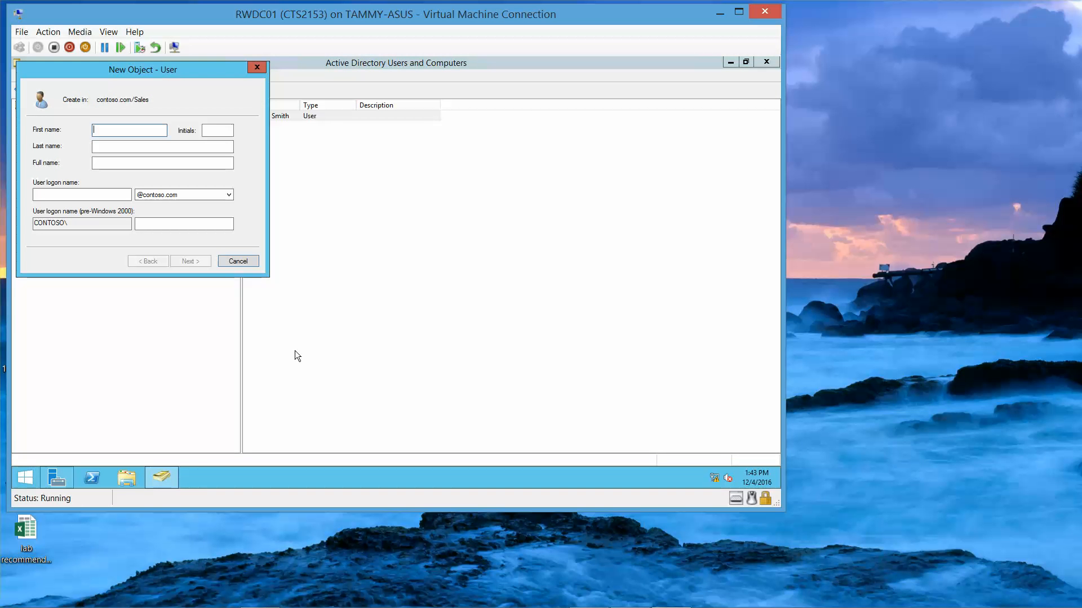
key("Tab")
key("Tab")
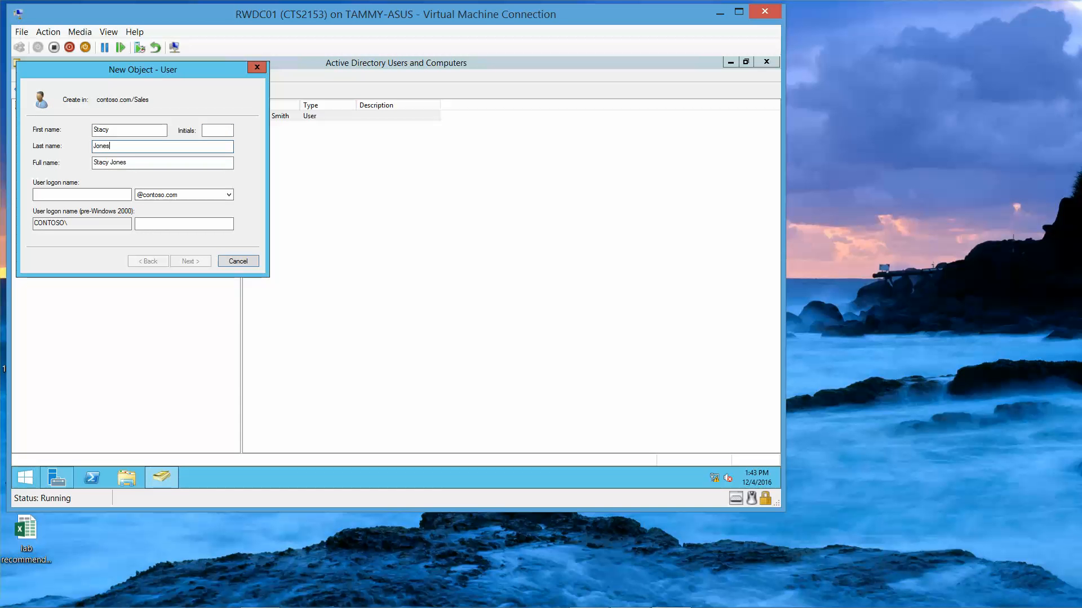
key("Tab")
key("Tab")
type("SJones")
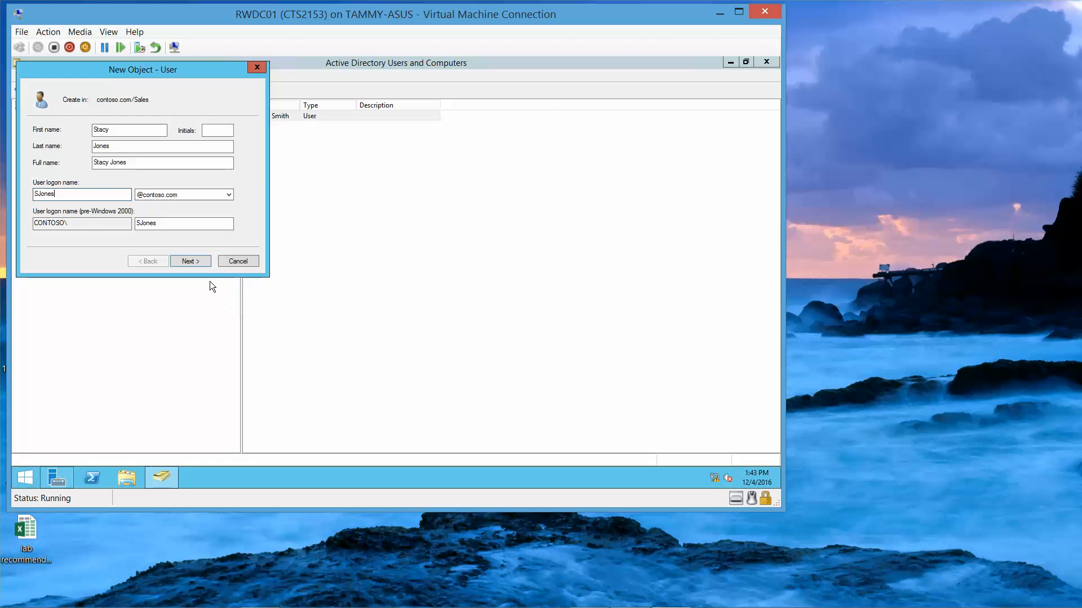
Step: Give the second user a never-expiring, user-unchangeable password, finish, and dismiss a notification
left_click(194, 260)
type("****")
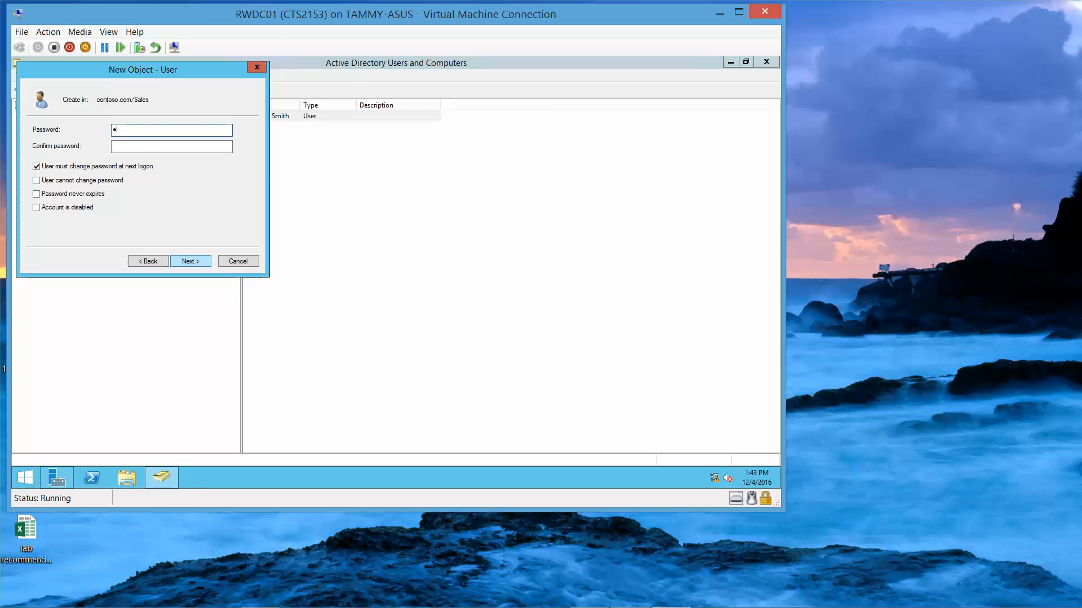
type("w0rd")
key("Tab")
type("Pa$$w0rd")
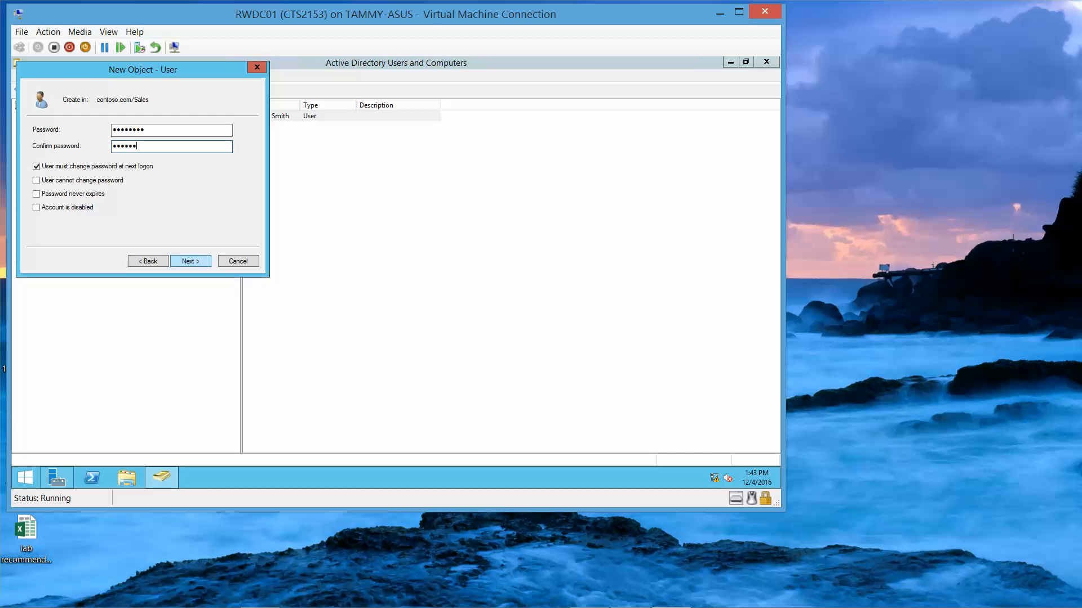
left_click(37, 167)
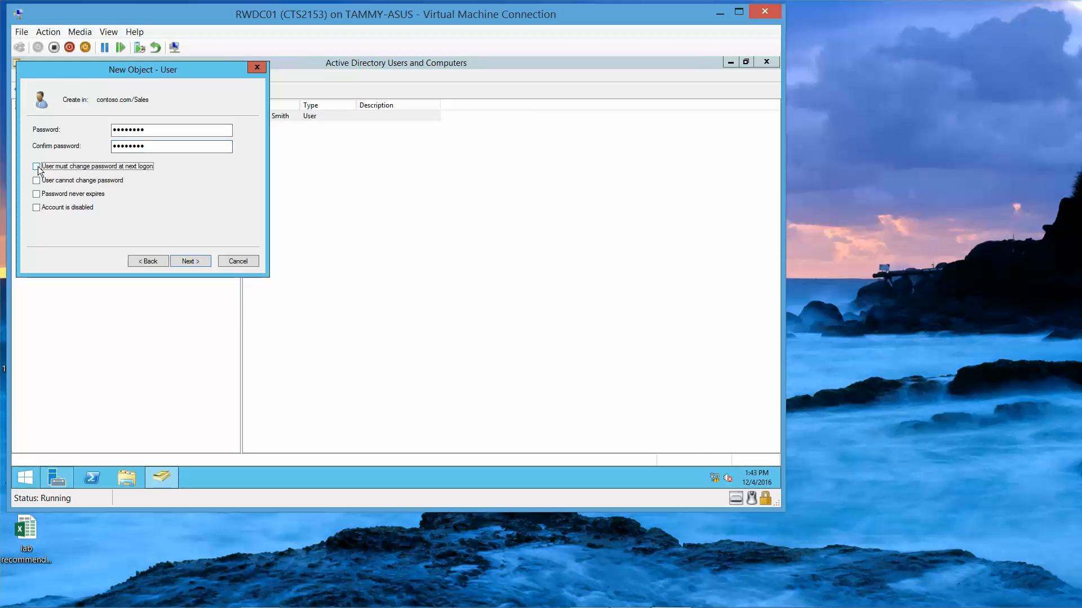
left_click(36, 180)
left_click(36, 194)
left_click(194, 262)
left_click(193, 262)
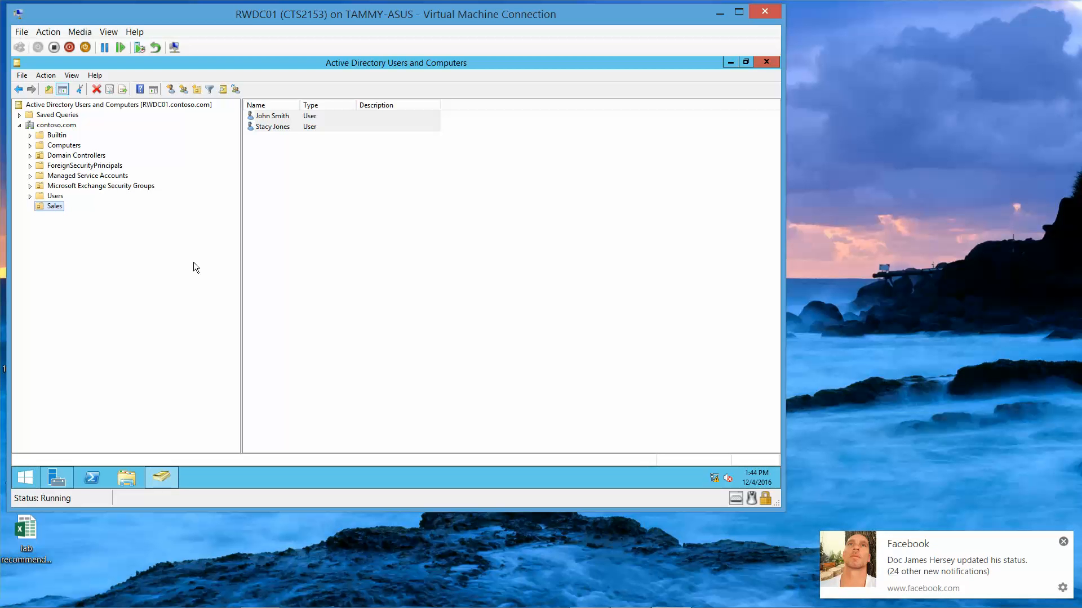
left_click(1063, 542)
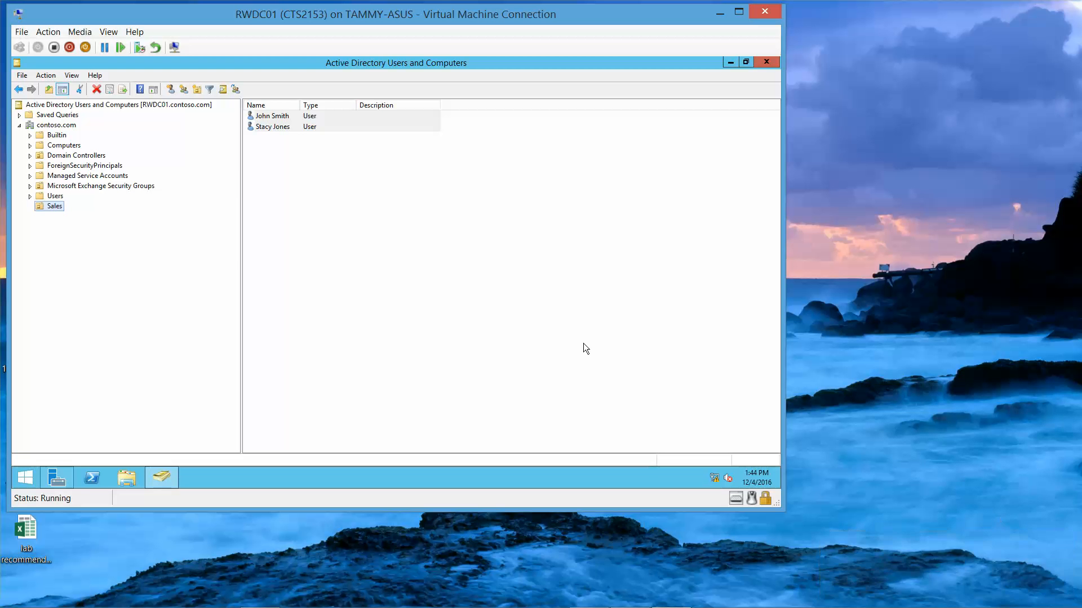
Step: Create a global security group named Sales in the Sales OU and open its properties
right_click(43, 207)
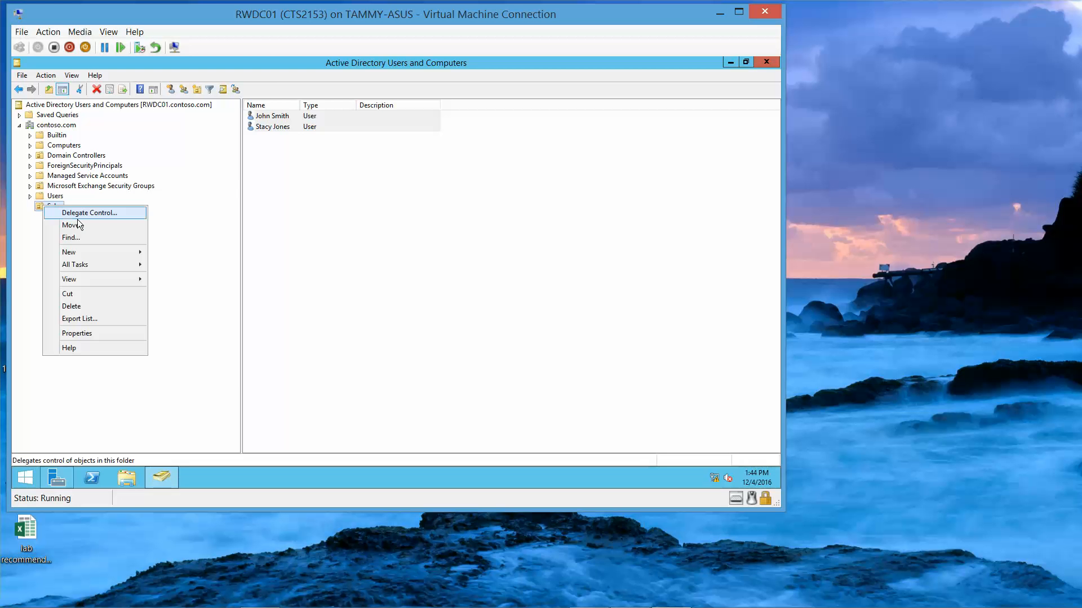
mouse_move(104, 253)
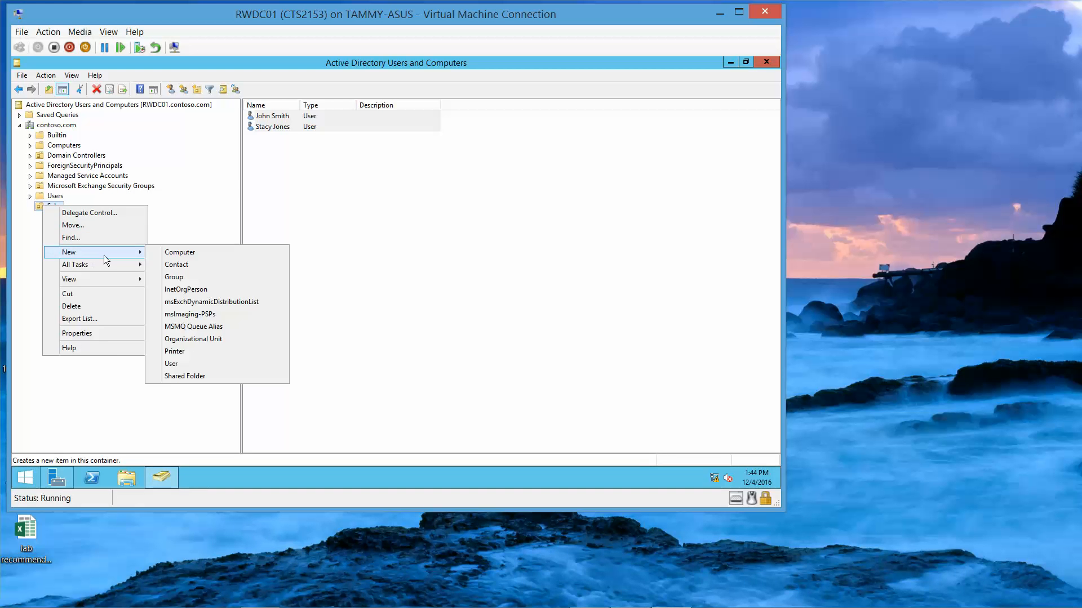
left_click(195, 274)
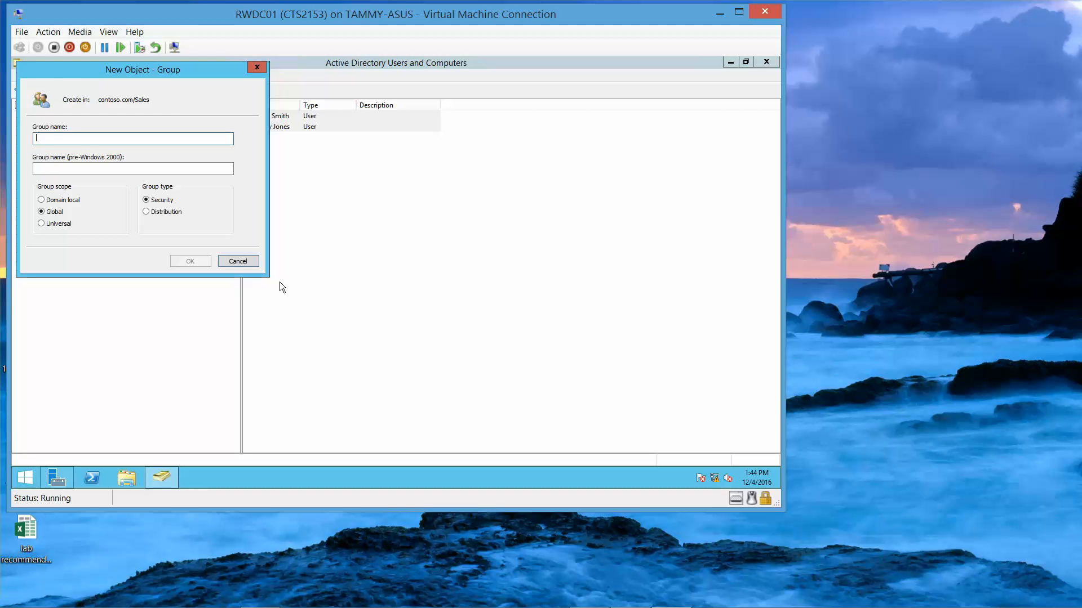
type("Sales")
left_click(188, 261)
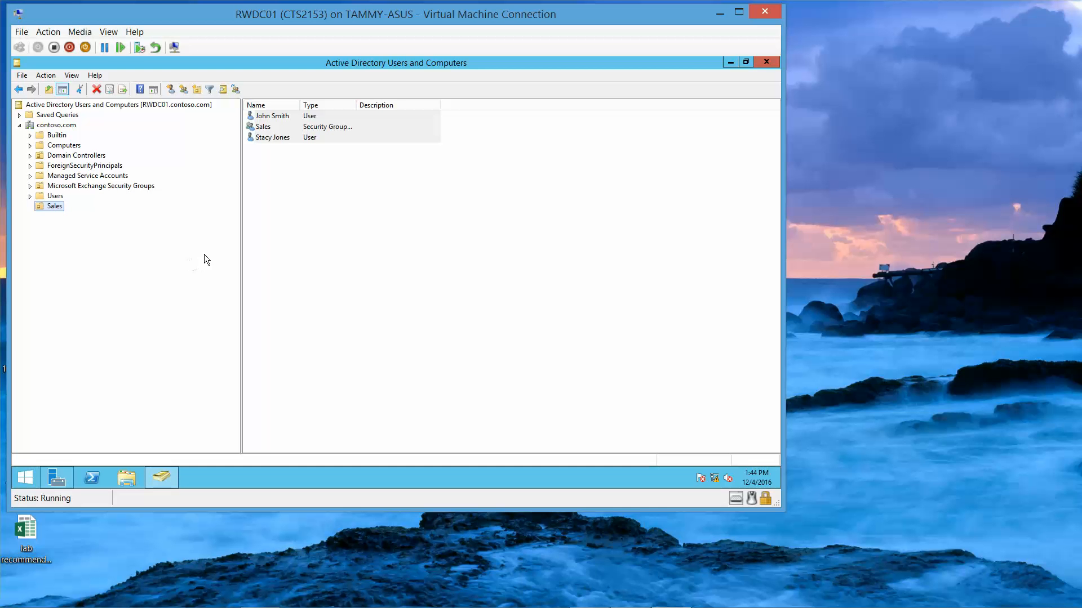
double_click(276, 127)
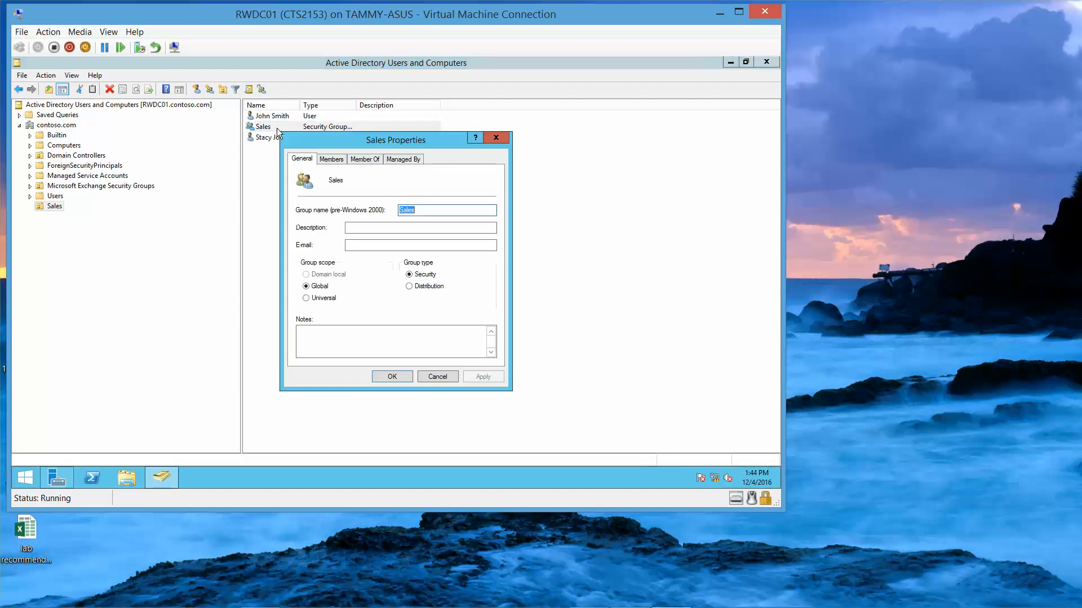
Step: Add both Sales user accounts as members of the Sales group and save
left_click(341, 162)
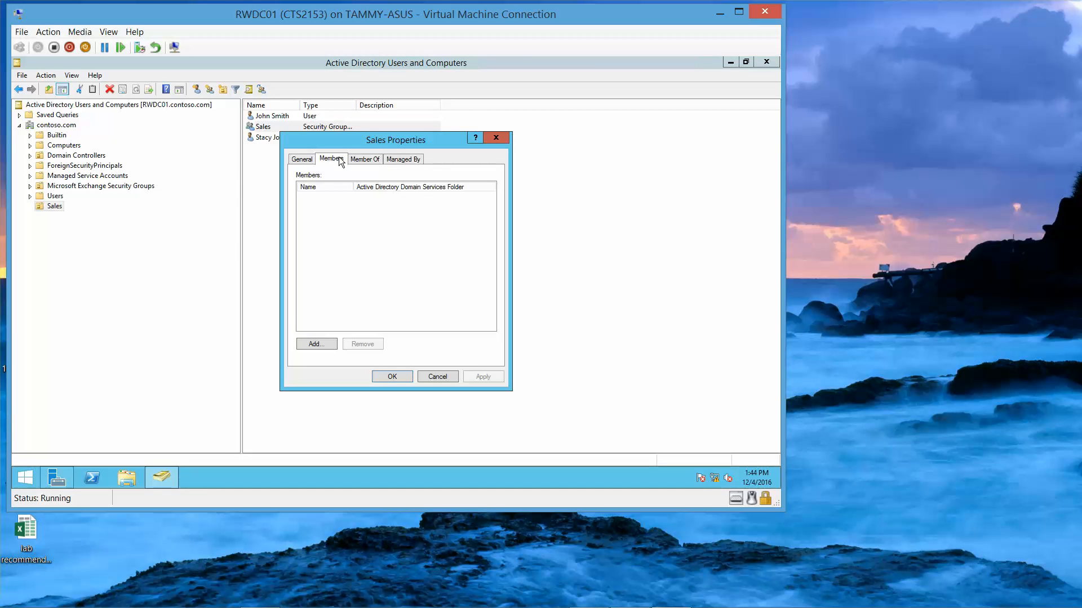
left_click(314, 342)
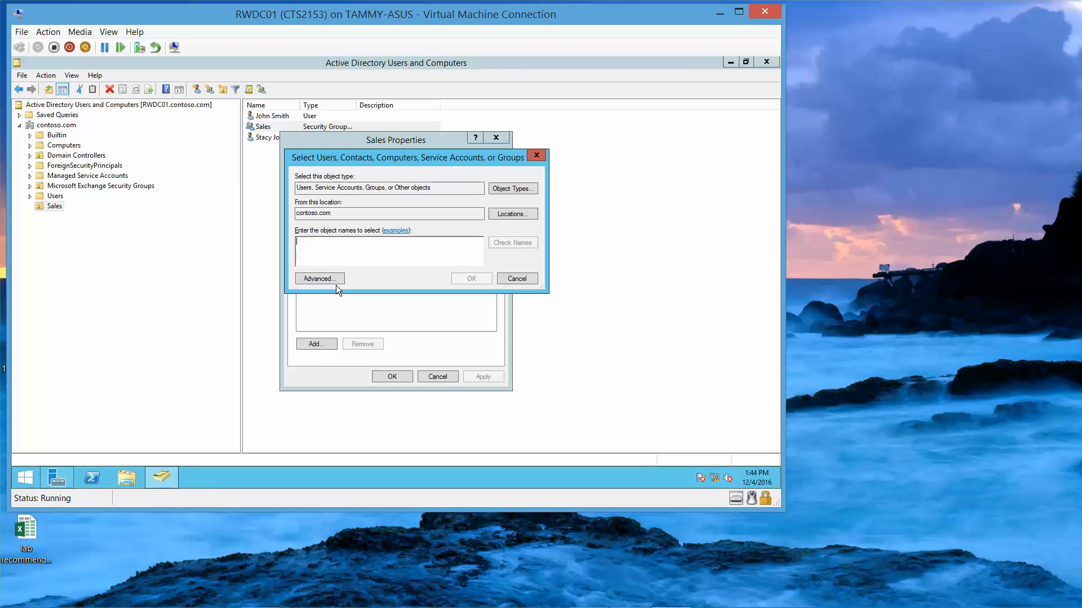
type("John ")
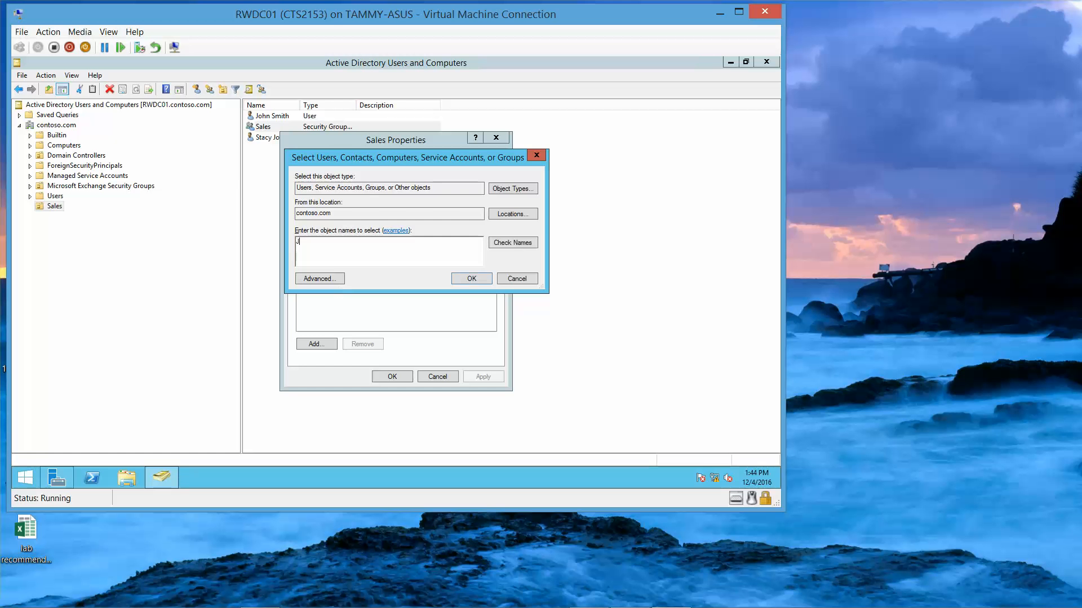
left_click(468, 281)
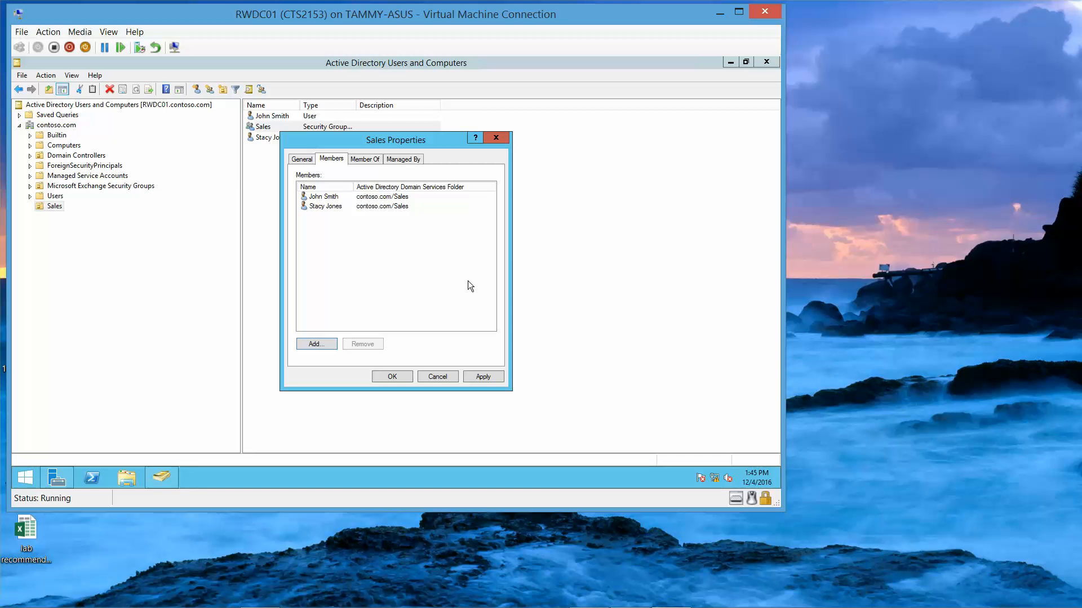
left_click(394, 378)
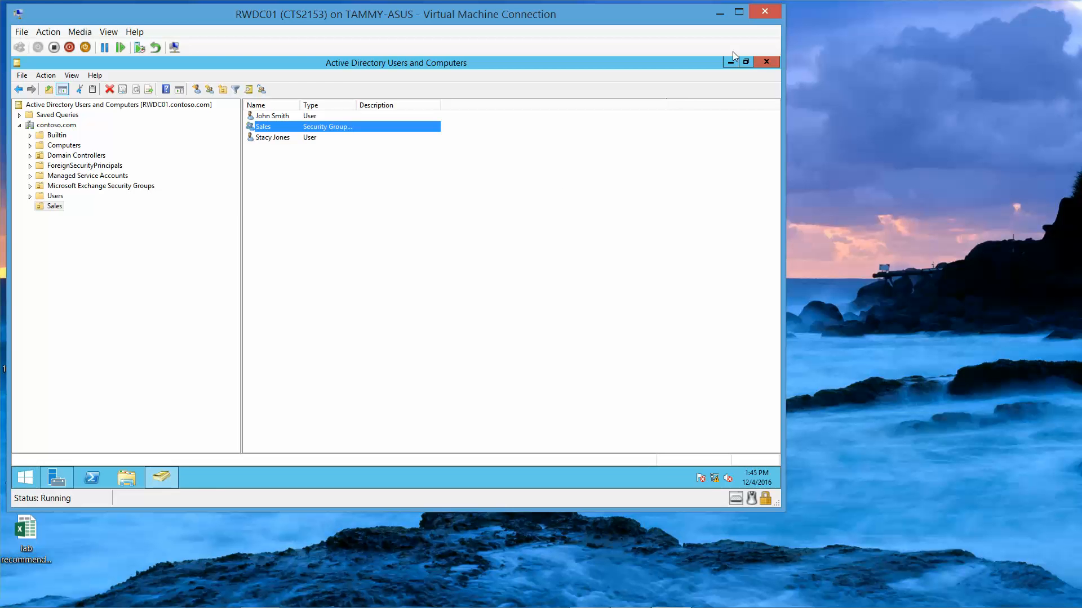
Step: Close ADUC, launch Active Directory Administrative Center from Server Manager Tools, and minimize Server Manager
left_click(763, 60)
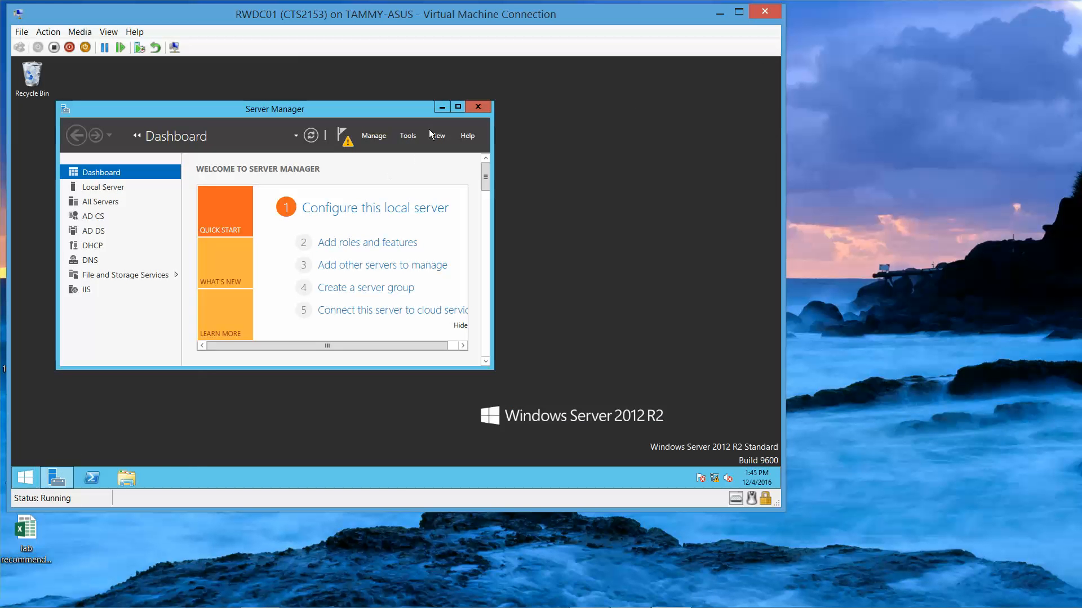
left_click(457, 107)
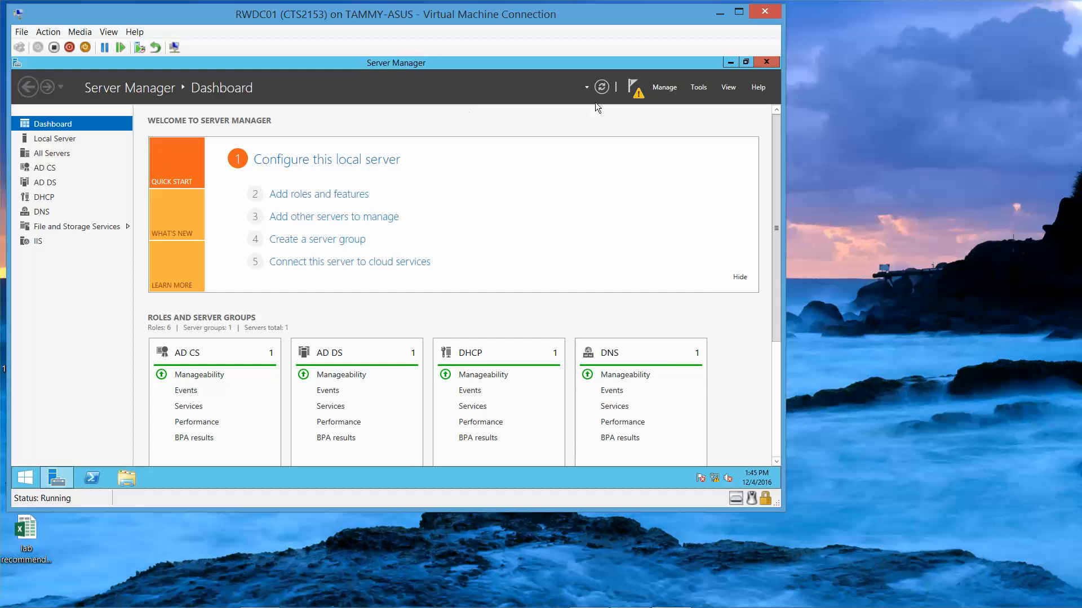
left_click(693, 88)
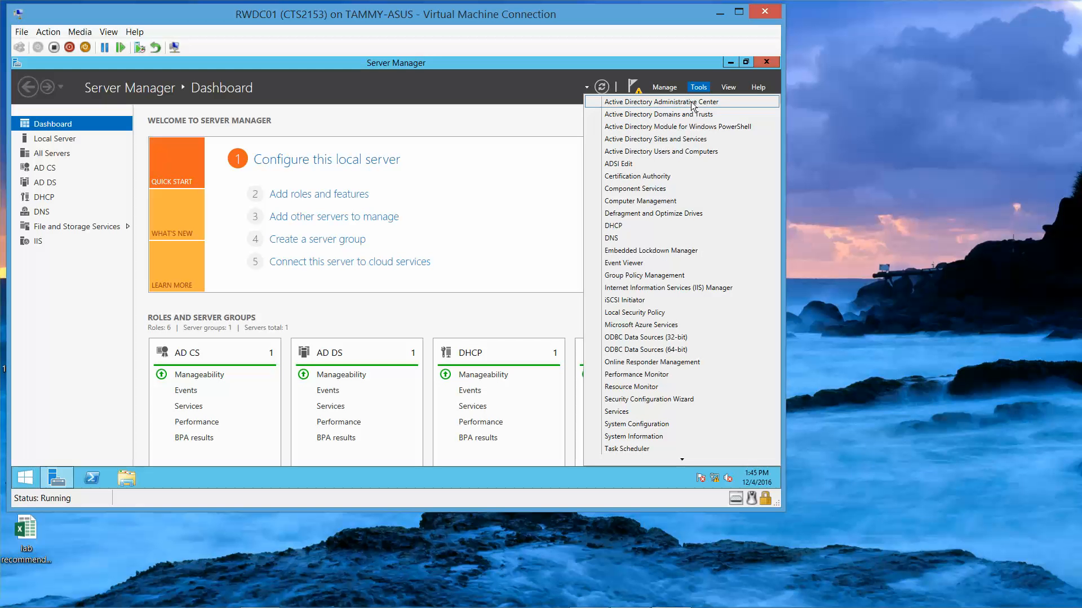
left_click(692, 105)
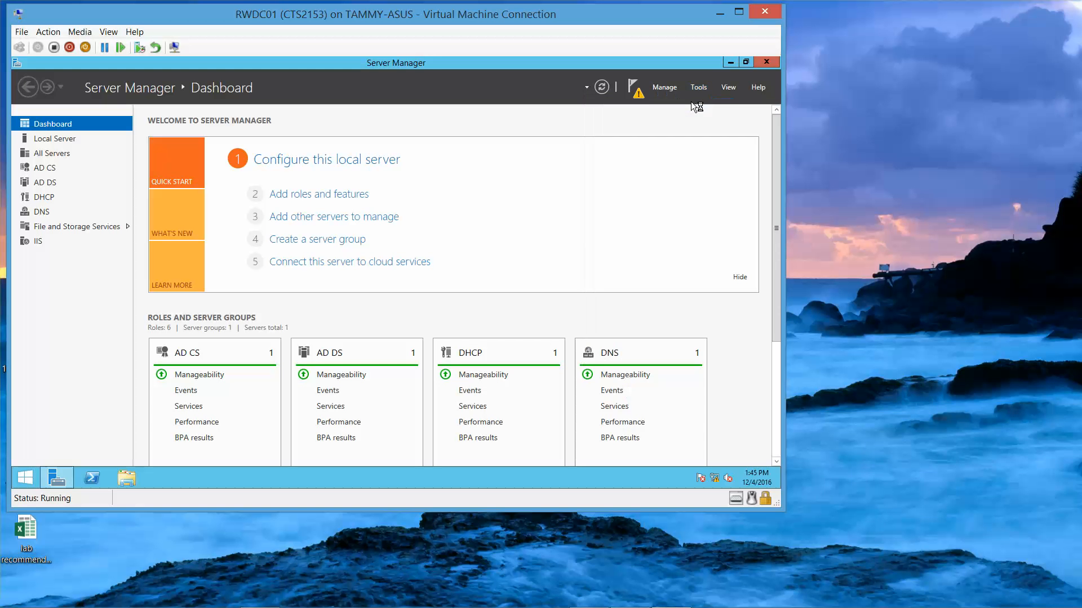
left_click(730, 66)
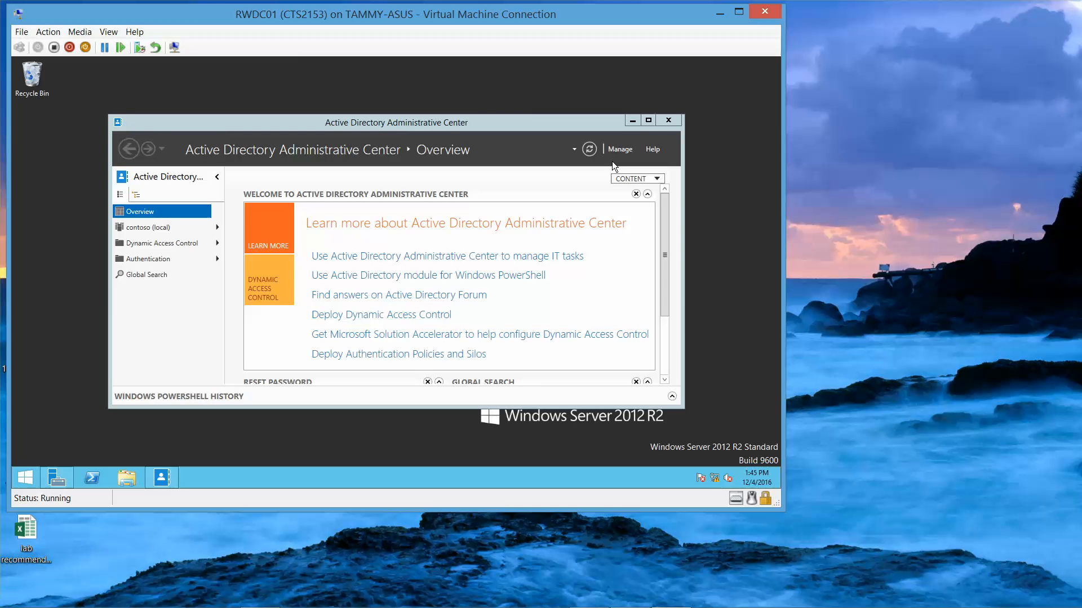
Step: Maximize the Administrative Center and browse to contoso's System > Password Settings Container
left_click(648, 121)
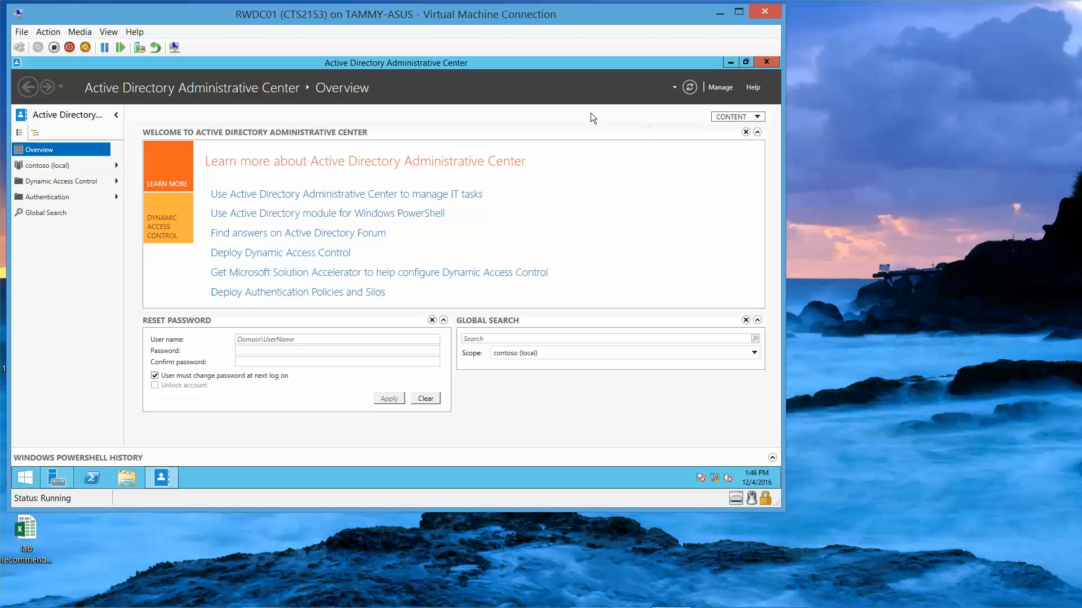
left_click(116, 165)
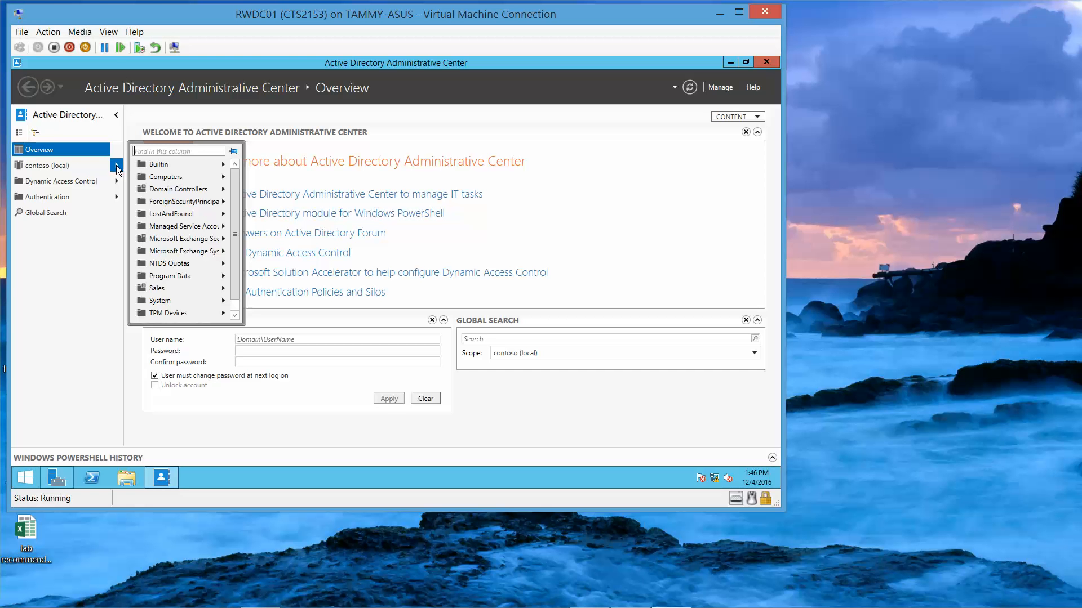
left_click(180, 301)
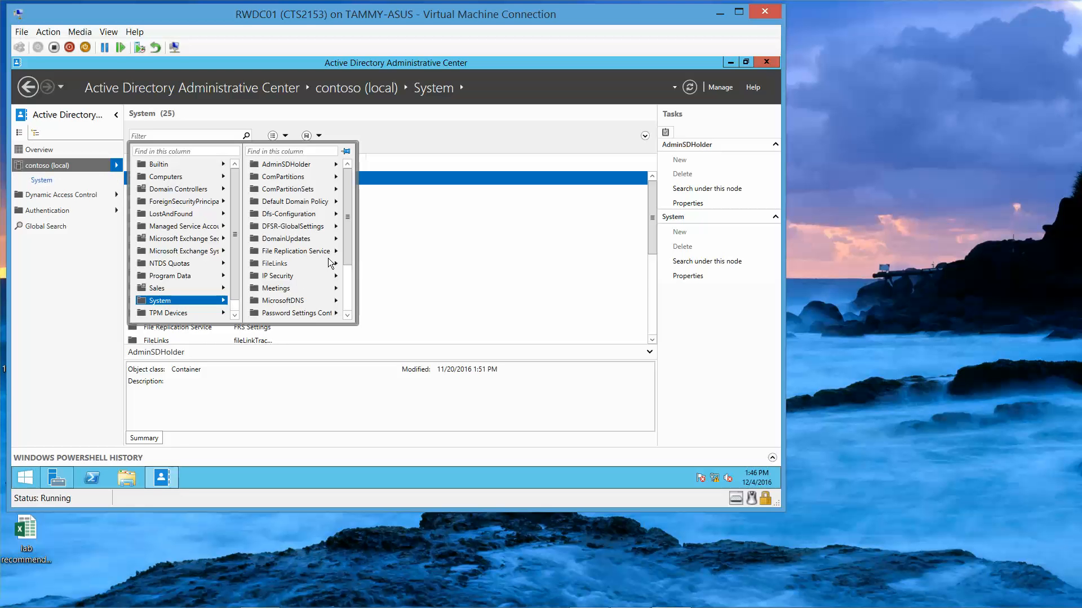
left_click(348, 315)
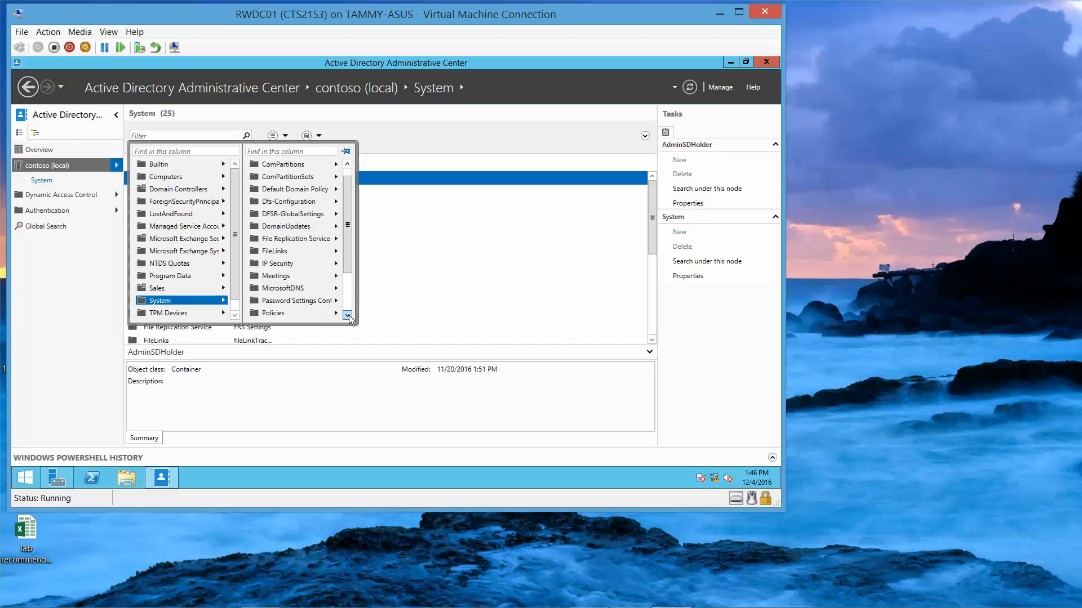
left_click(348, 315)
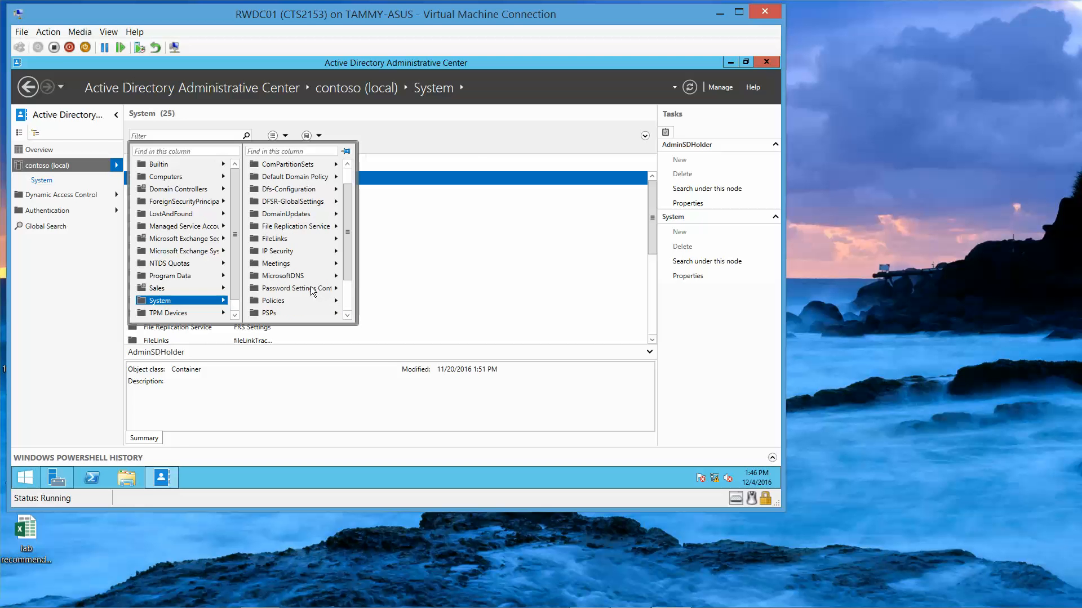
left_click(310, 288)
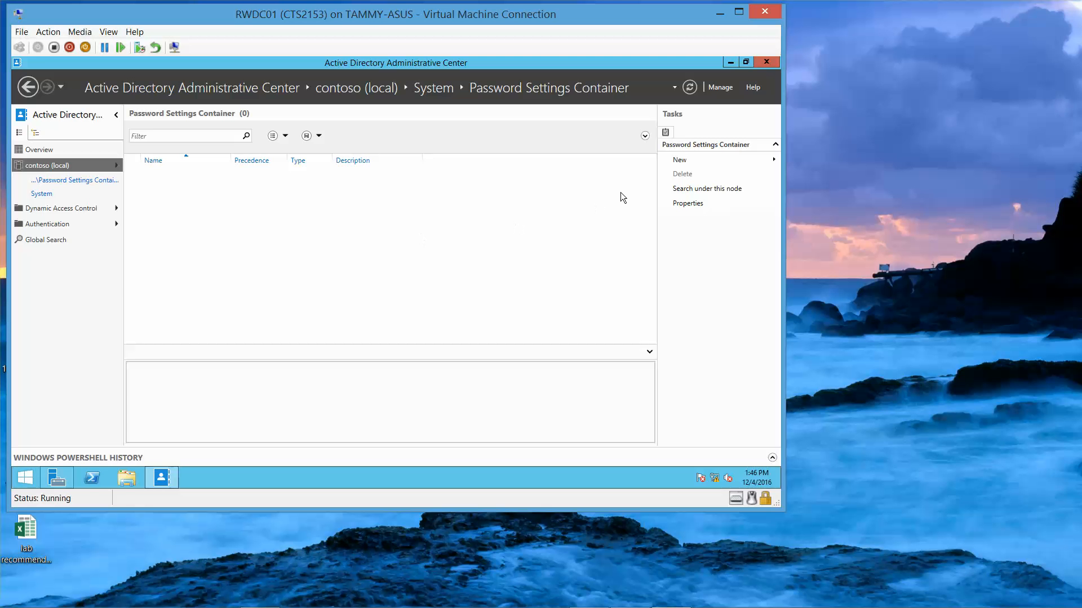
Step: Start a new Password Settings object named PSO1 with precedence 1, and set minimum password length to 12
mouse_move(692, 164)
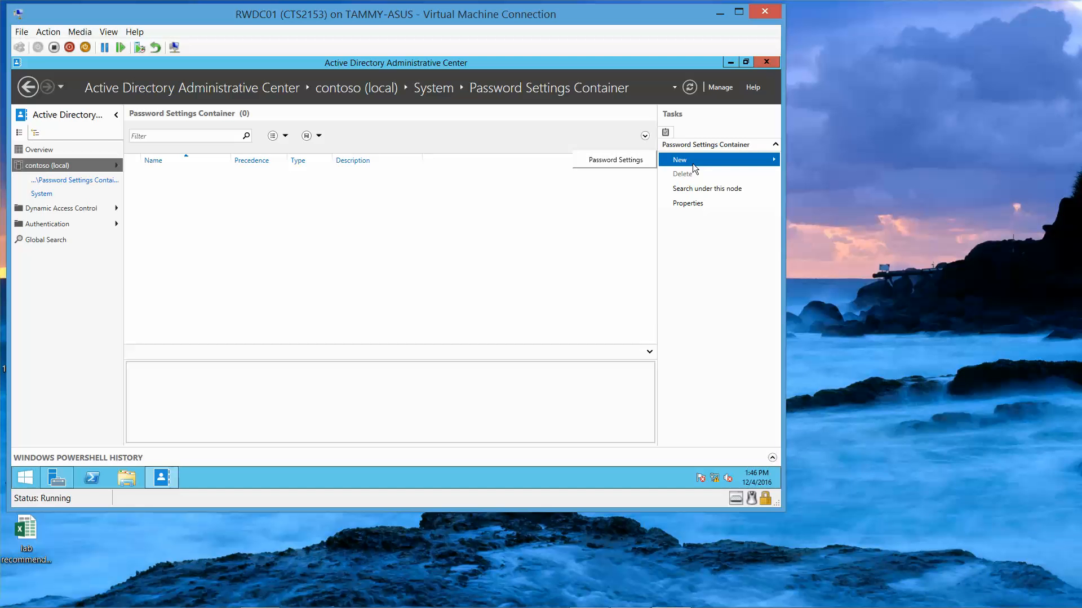
left_click(645, 165)
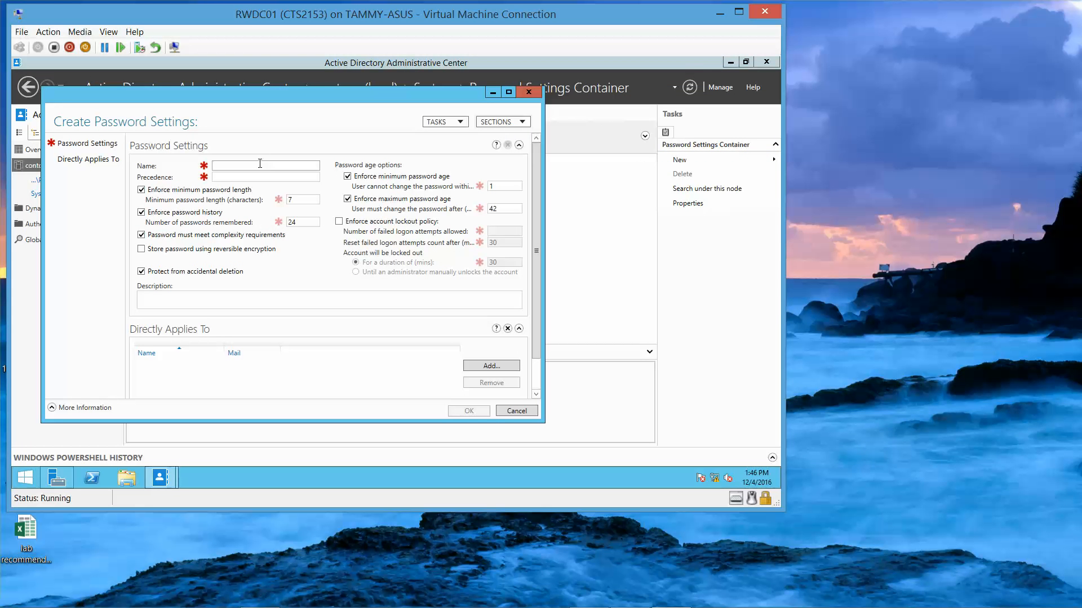
type("PSO1")
left_click(261, 177)
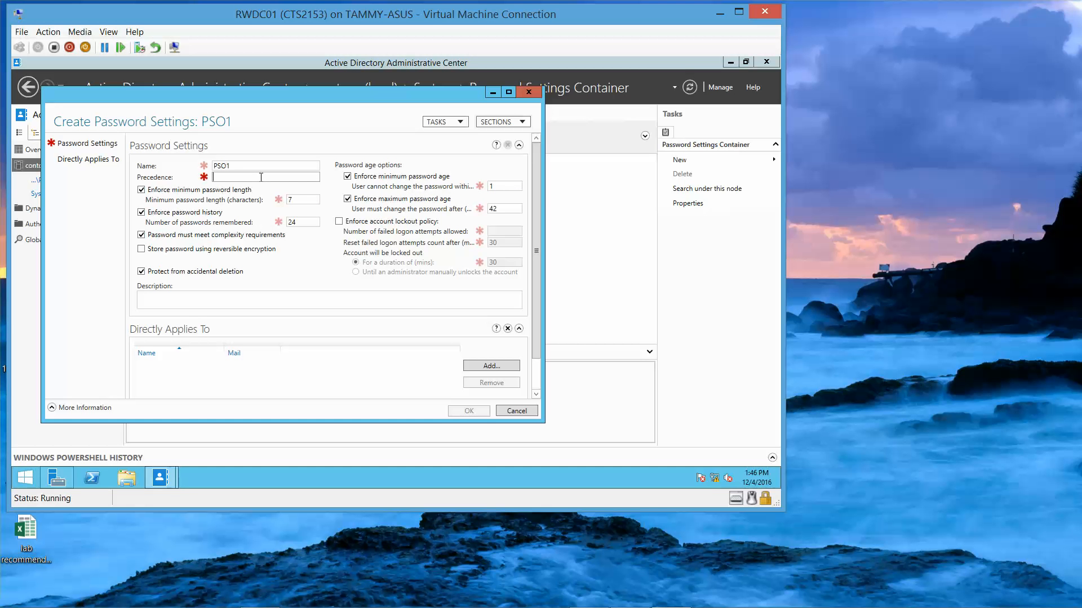
type("1")
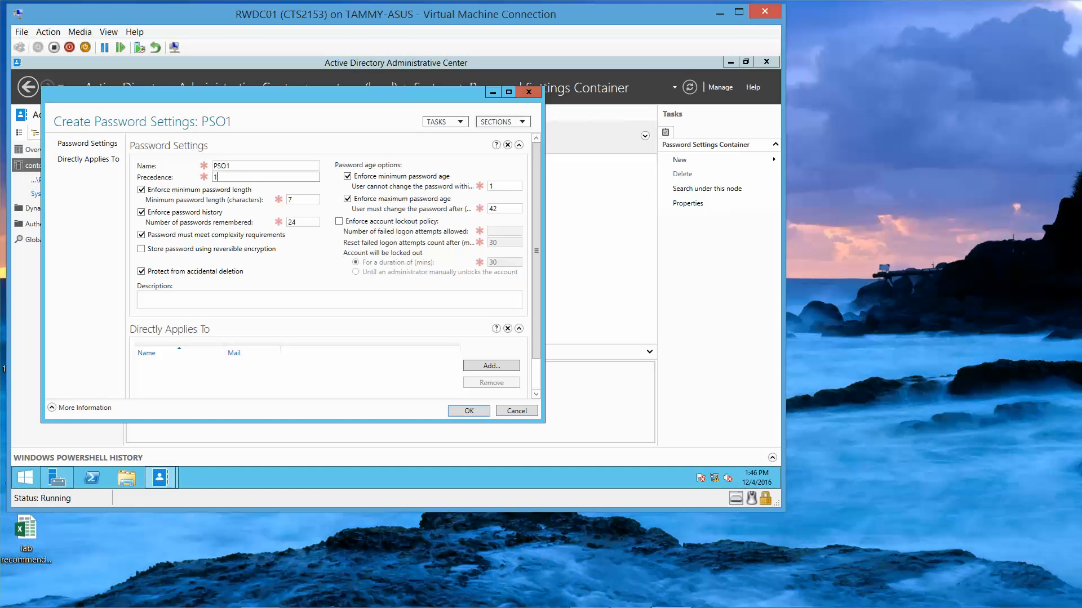
double_click(304, 200)
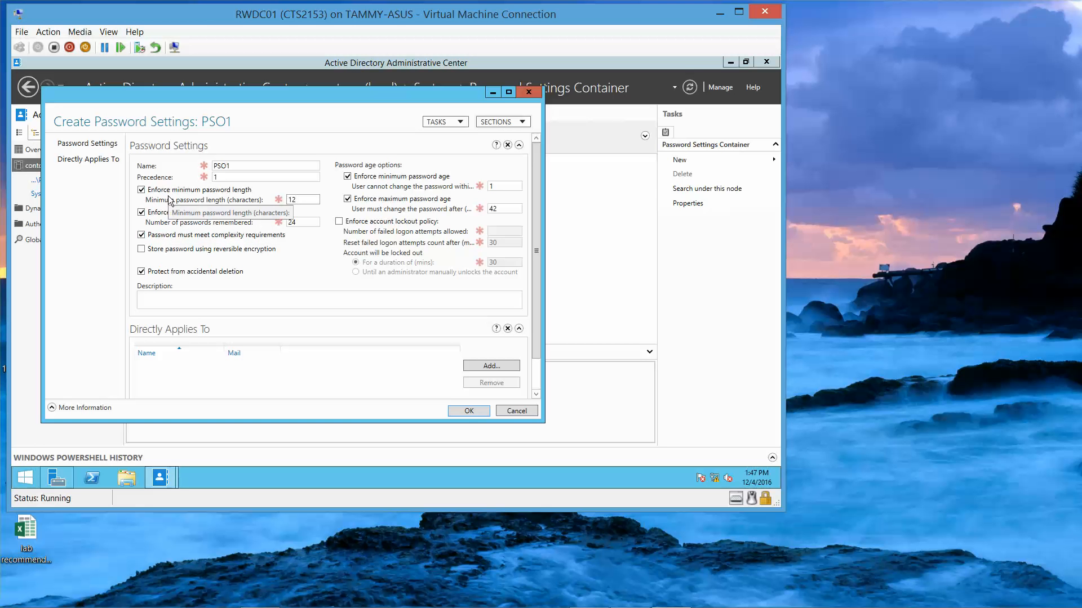
Step: Enforce account lockout after 3 failed logons, with a 15-minute count reset and 15-minute lockout duration
left_click(340, 223)
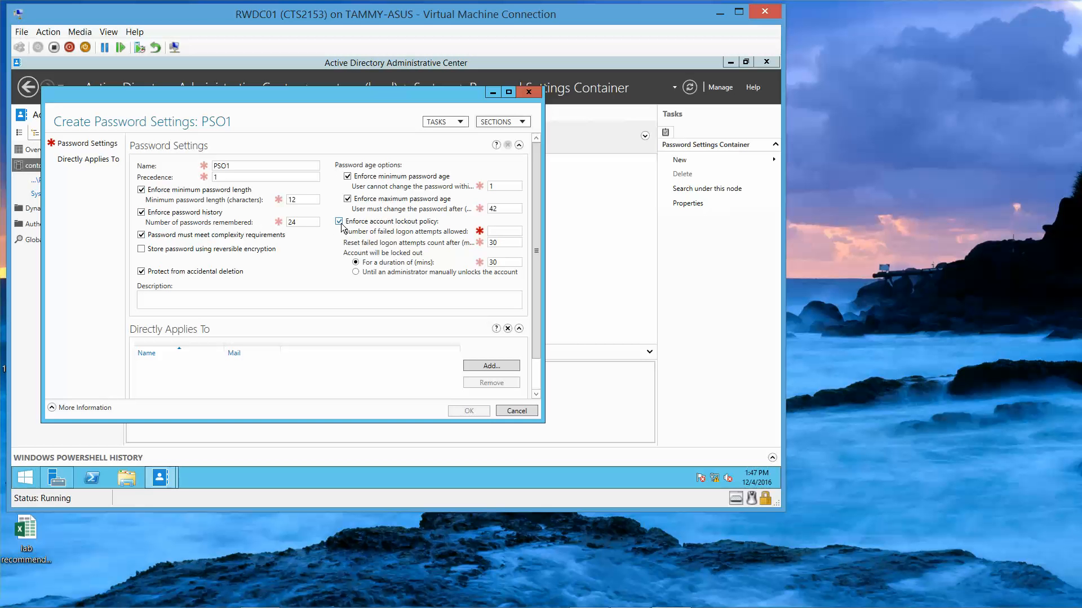
left_click(499, 232)
type("3")
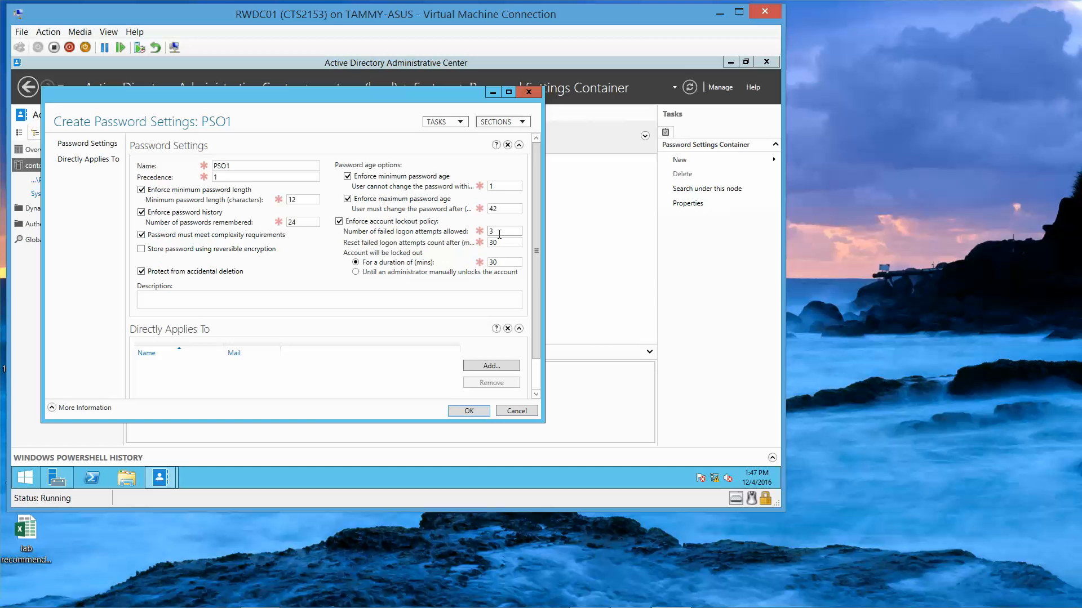
key("Tab")
type("15")
double_click(500, 262)
type("1")
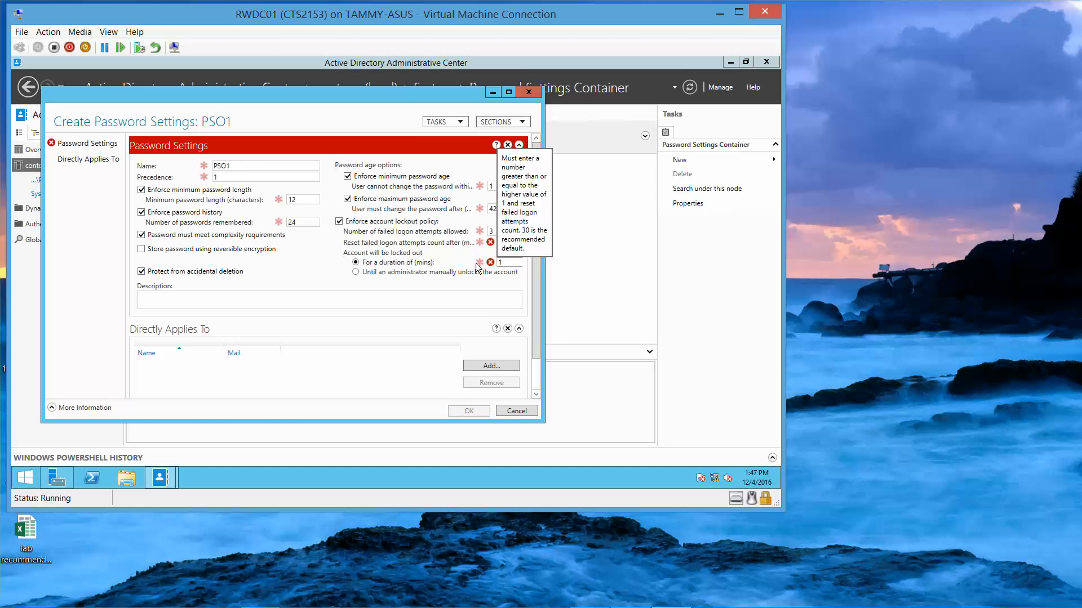
type("5")
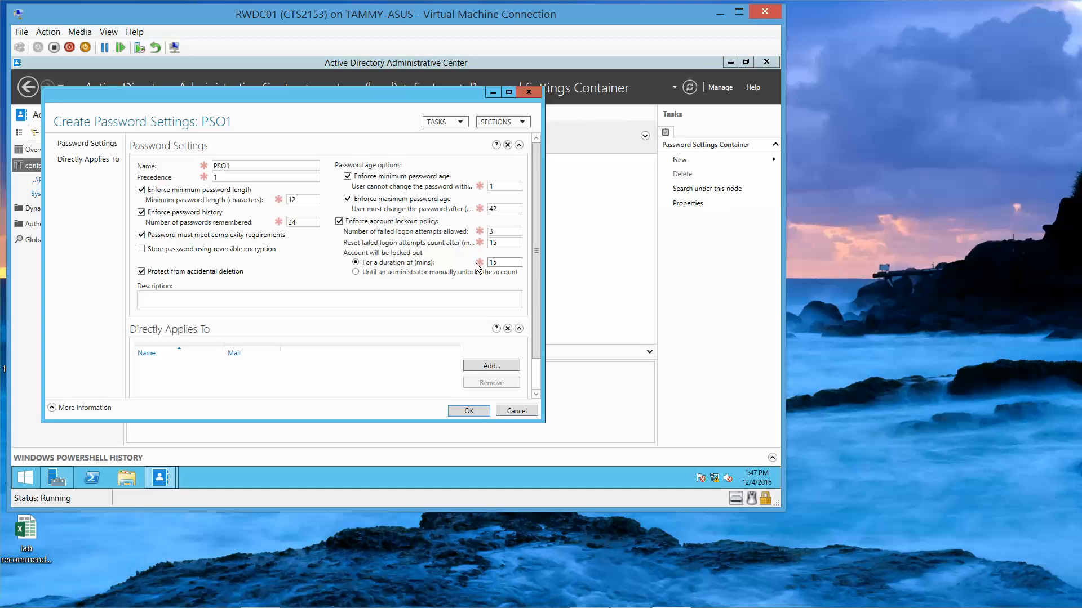
Step: Apply PSO1 directly to the Sales group and save the password settings object
left_click(478, 368)
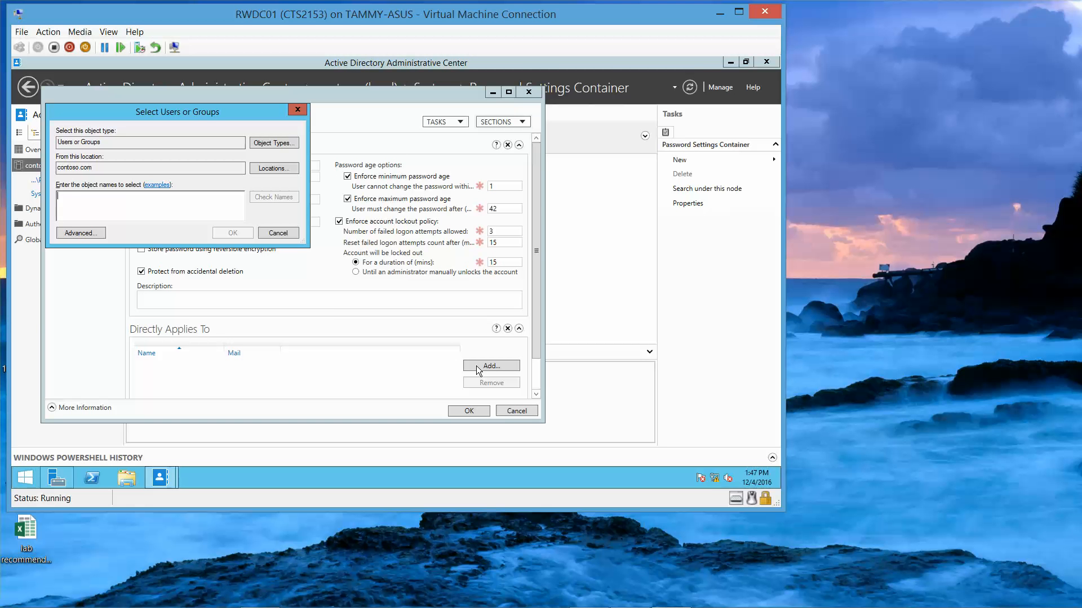
type("sal")
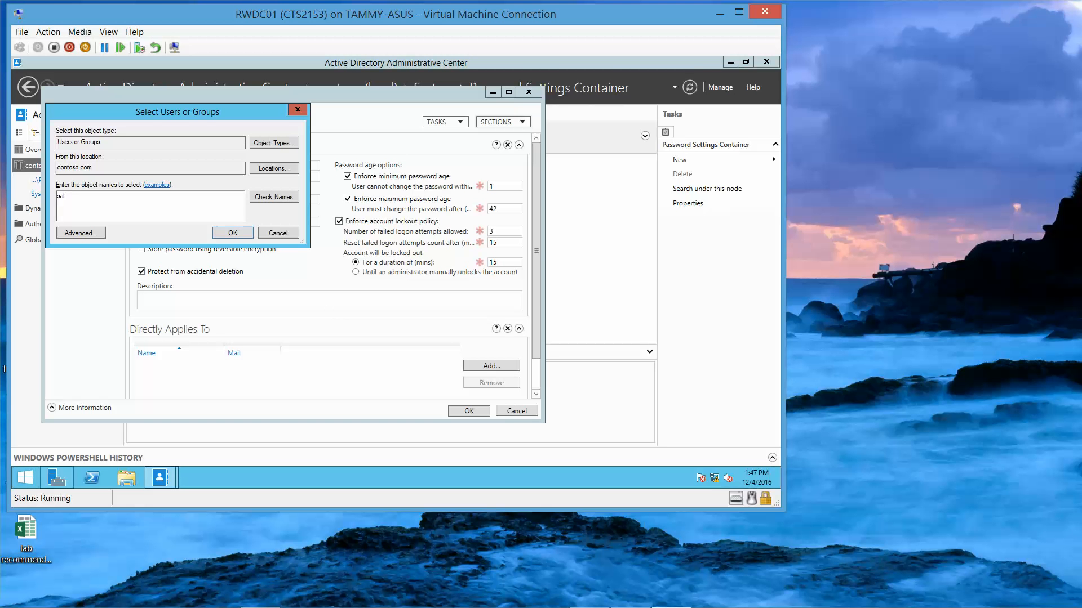
type("es")
left_click(232, 233)
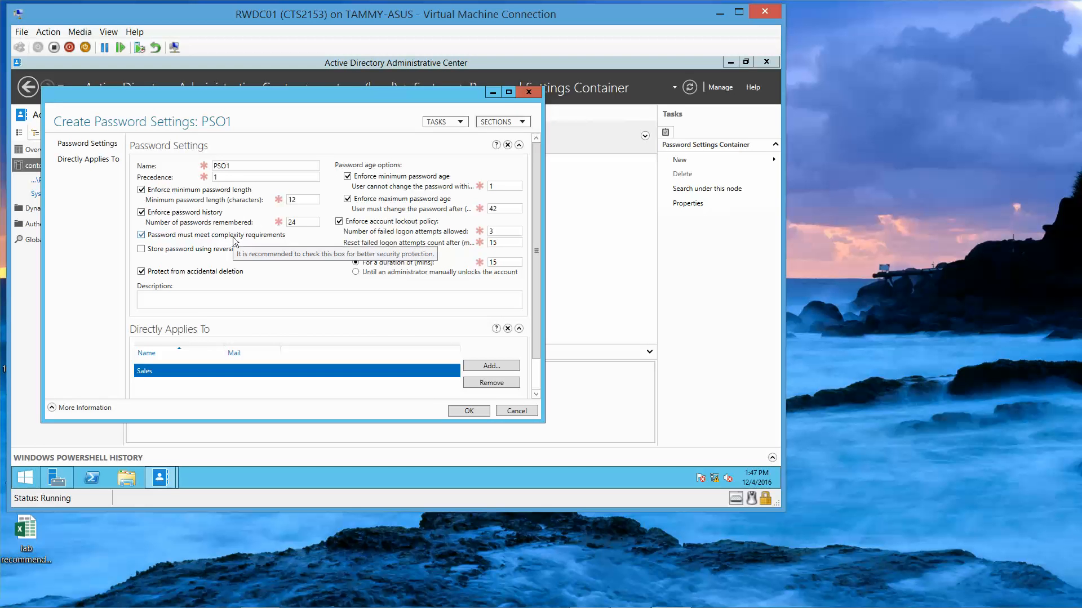
left_click(468, 411)
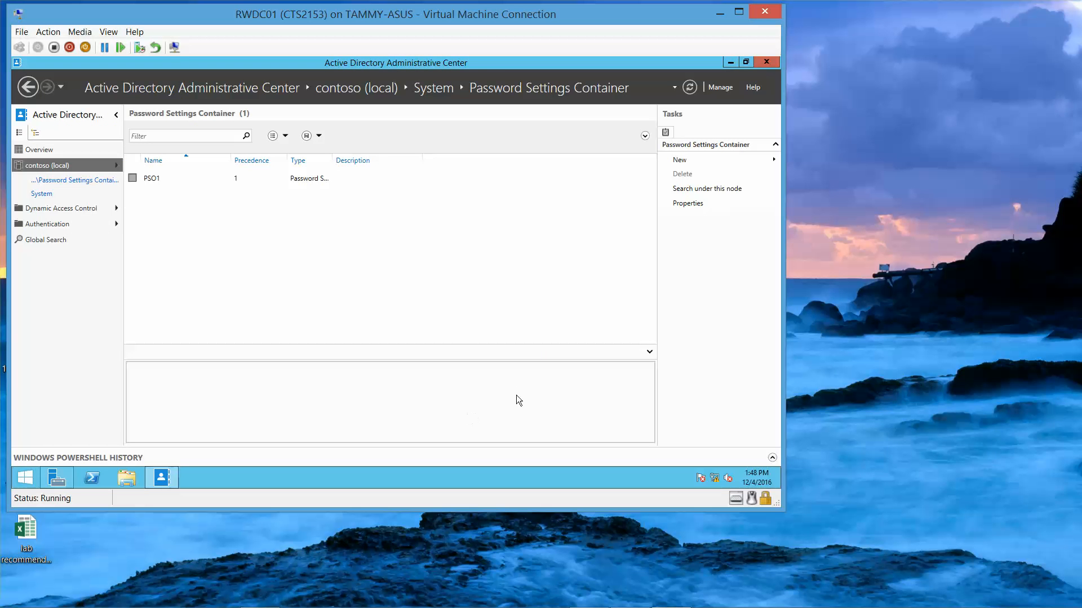
Step: Close the administrative center and launch Active Directory Users and Computers from Server Manager's Tools menu
left_click(767, 62)
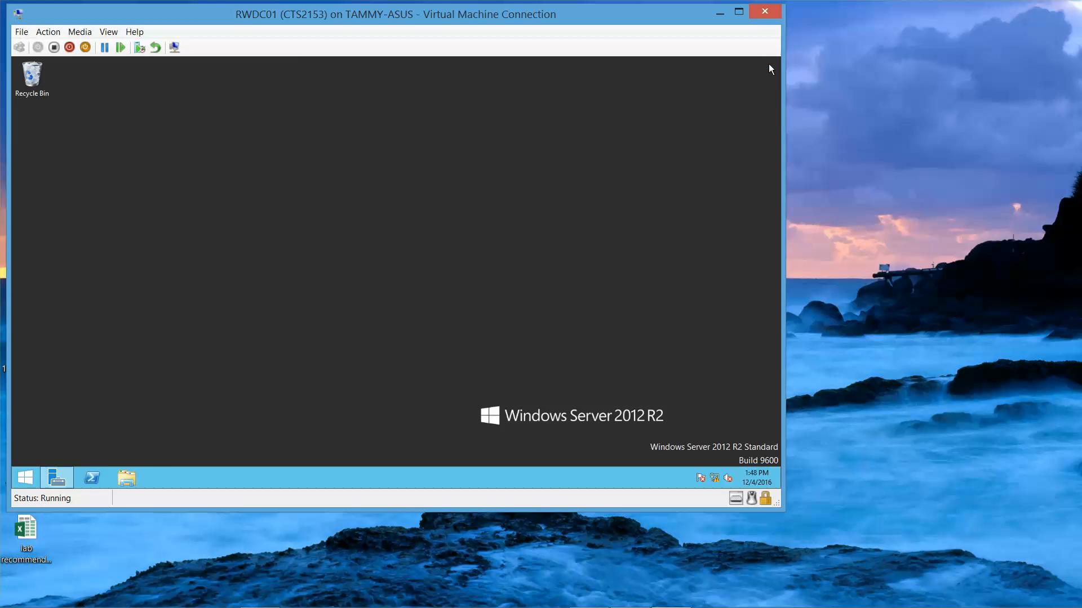
left_click(63, 479)
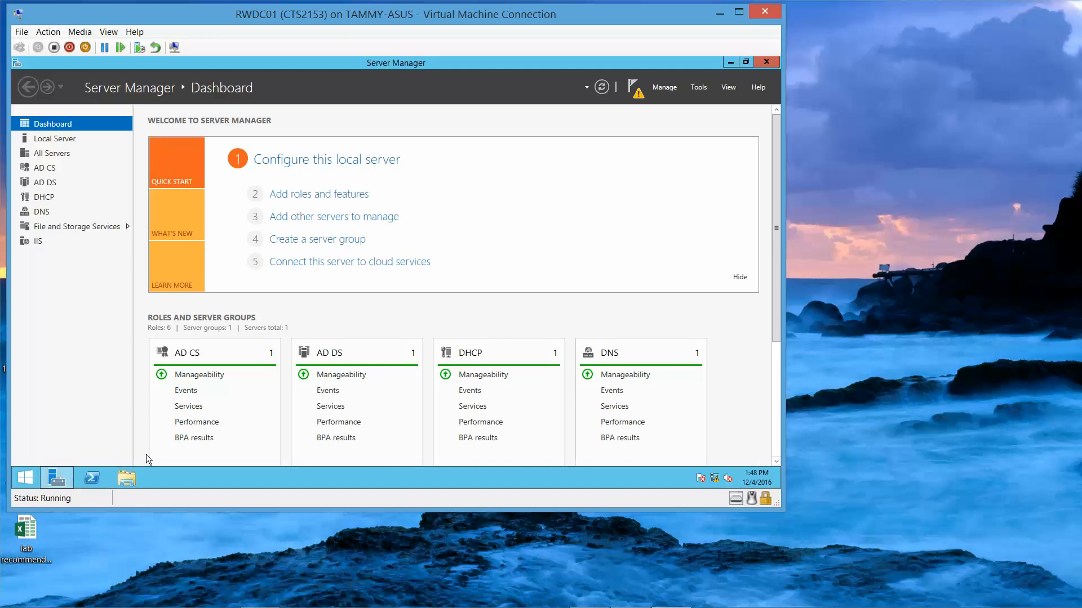
left_click(698, 86)
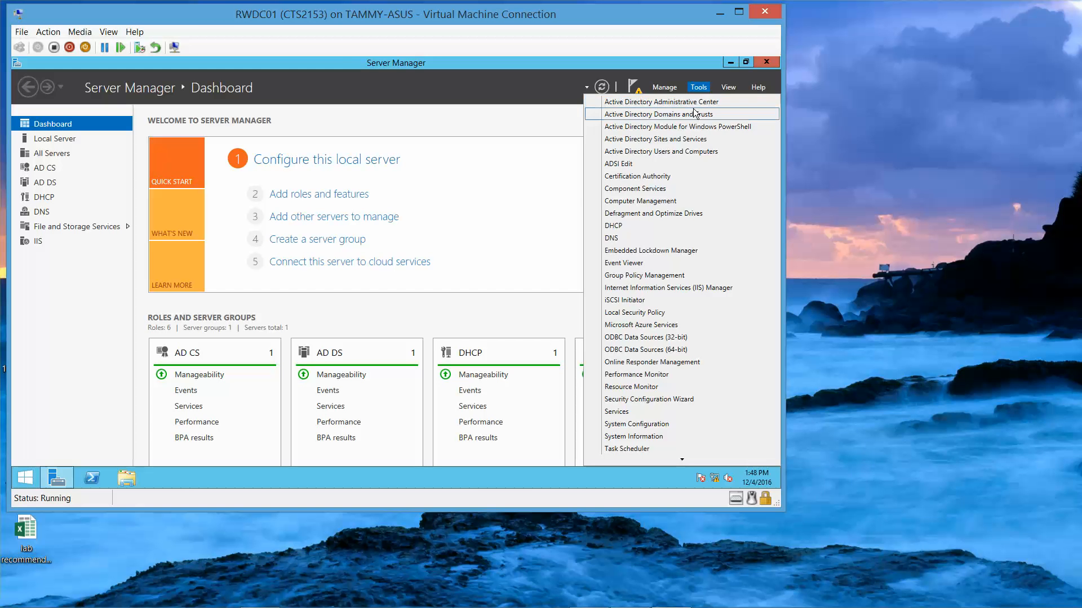
left_click(690, 151)
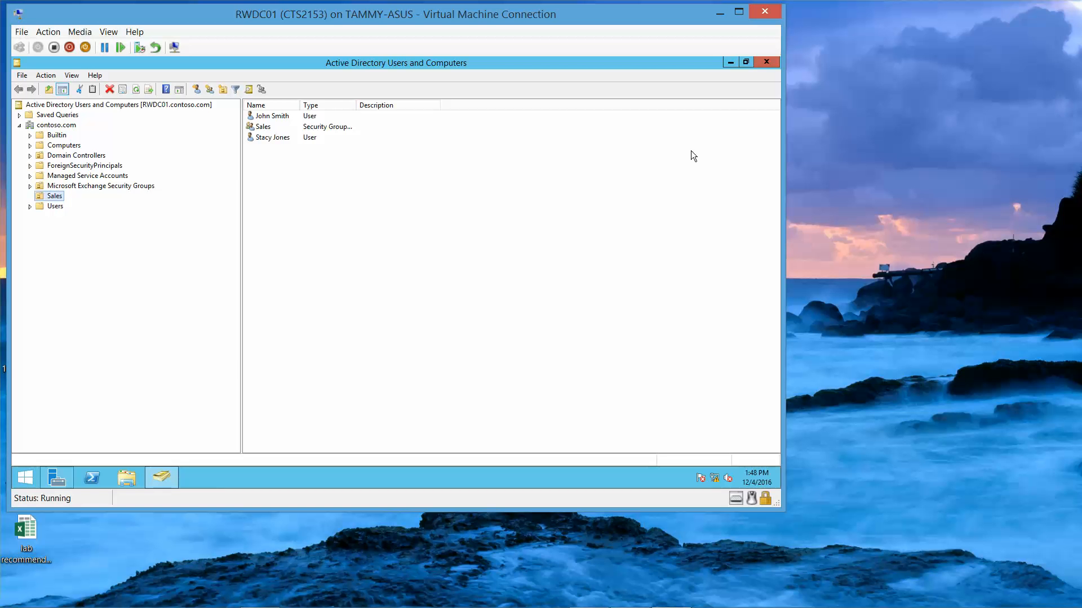
Step: Turn on Advanced Features, then select John Smith in the Sales OU
left_click(74, 77)
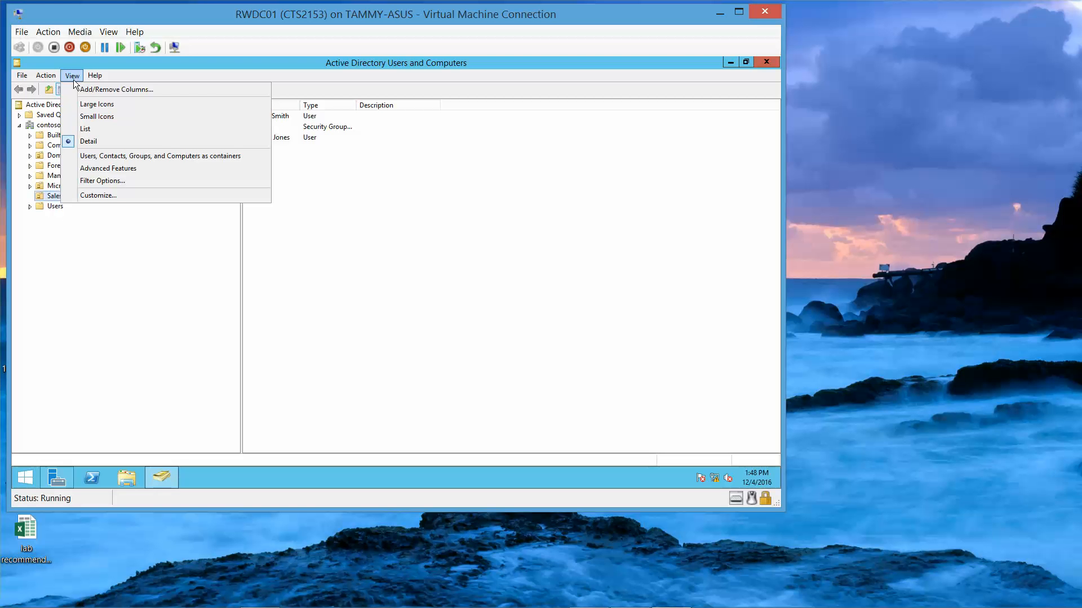
left_click(100, 168)
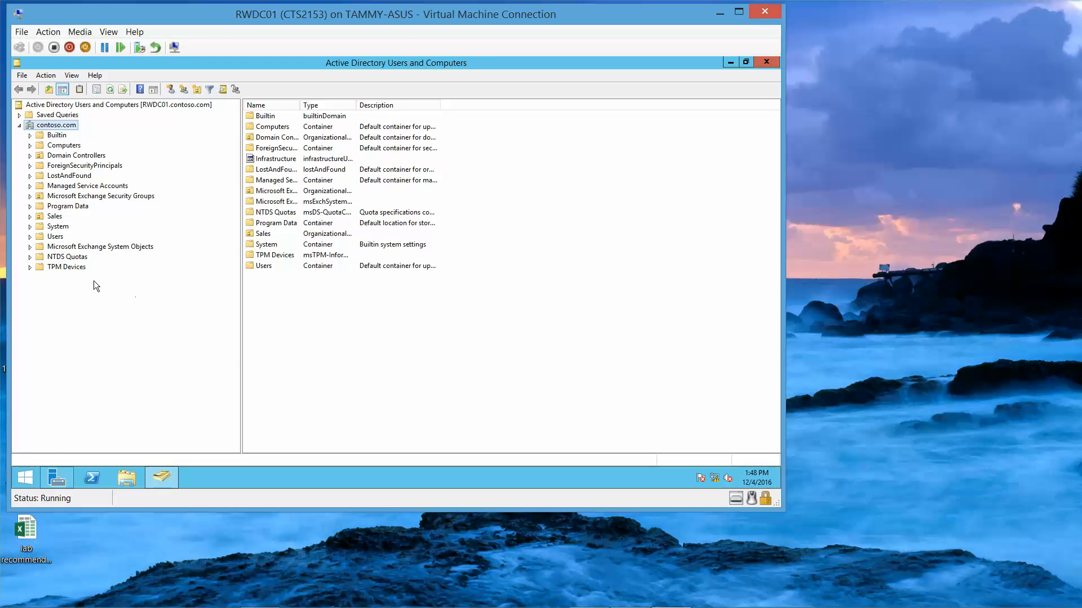
left_click(54, 217)
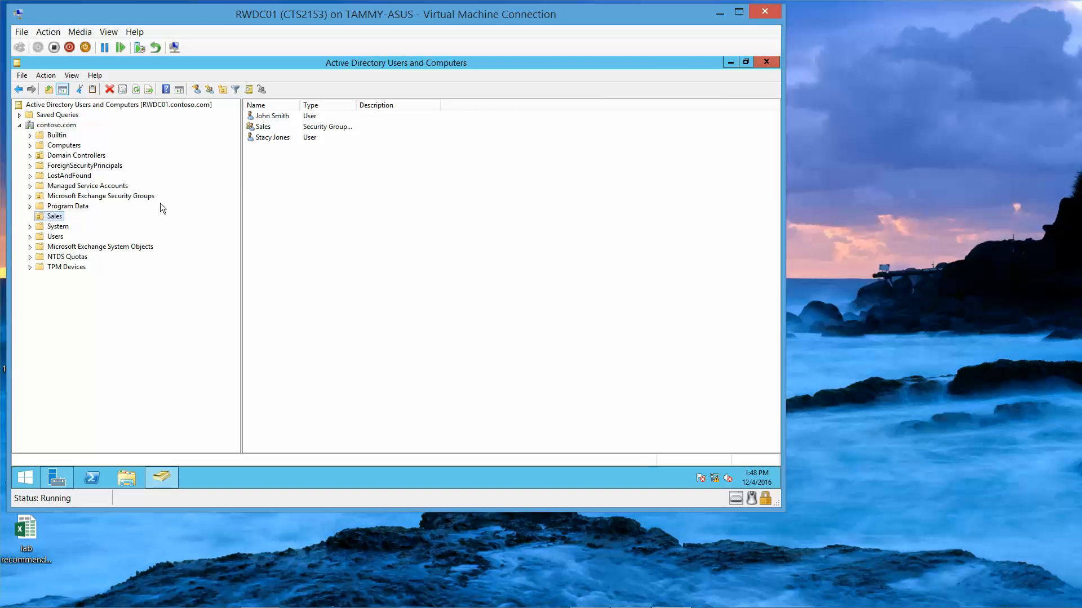
left_click(275, 117)
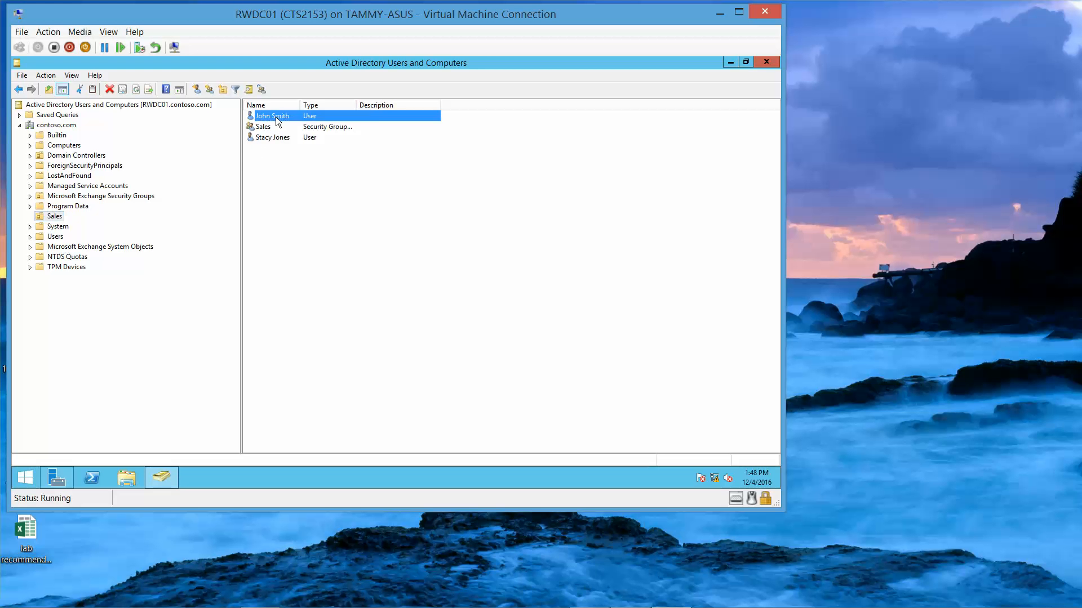
Step: Open John Smith's Attribute Editor and filter it to include constructed attributes
right_click(275, 117)
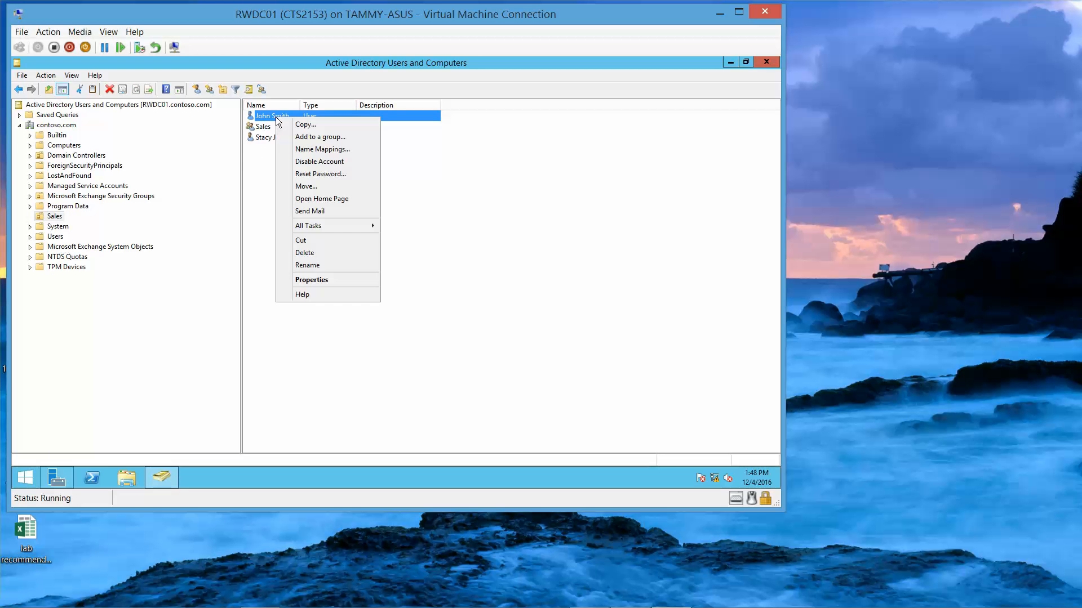
left_click(307, 277)
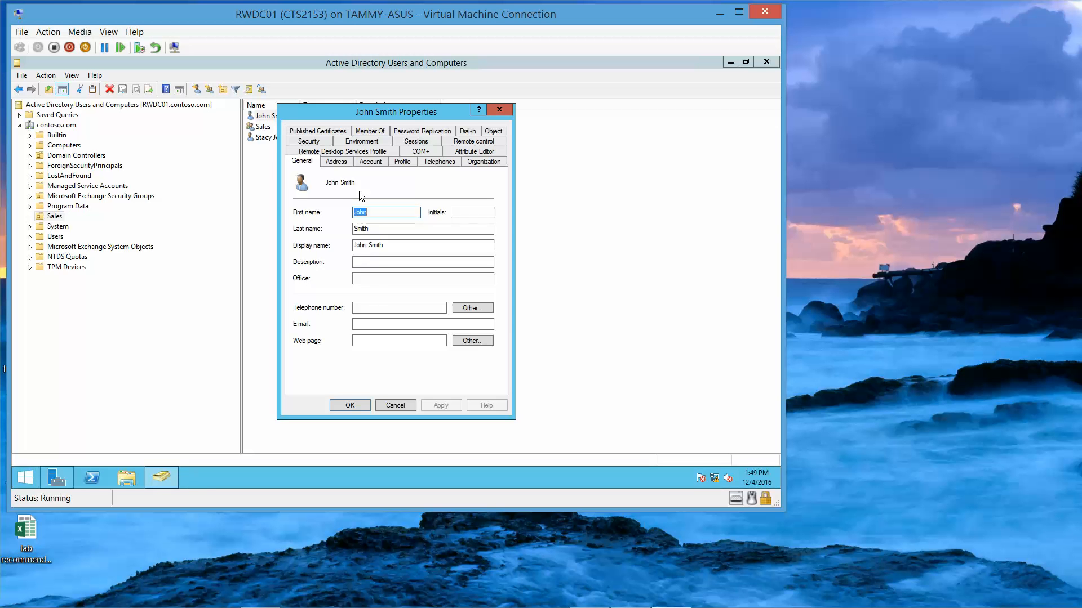
left_click(473, 151)
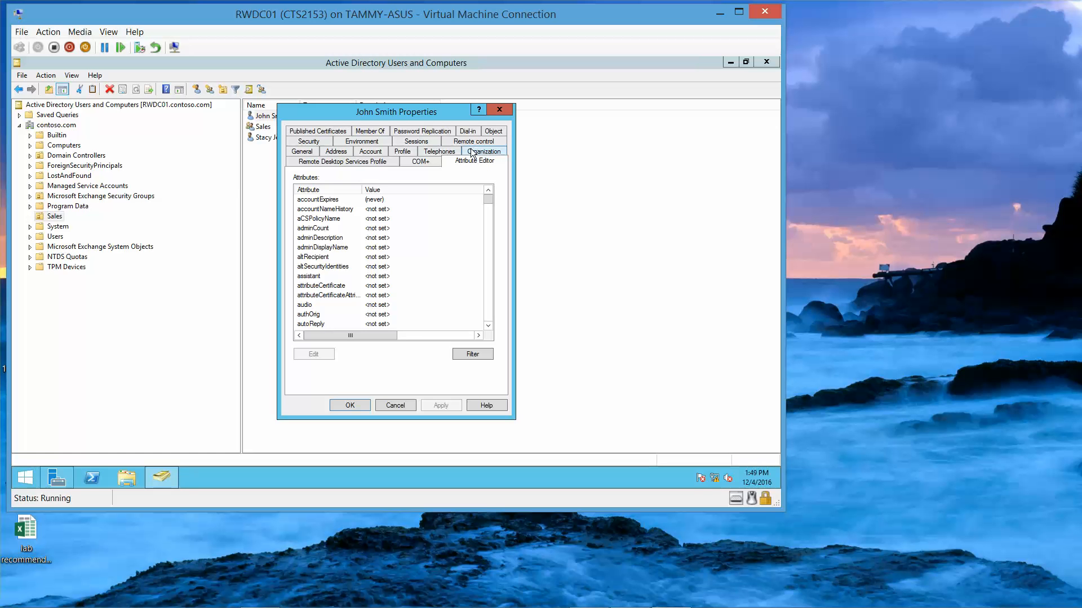
left_click(472, 354)
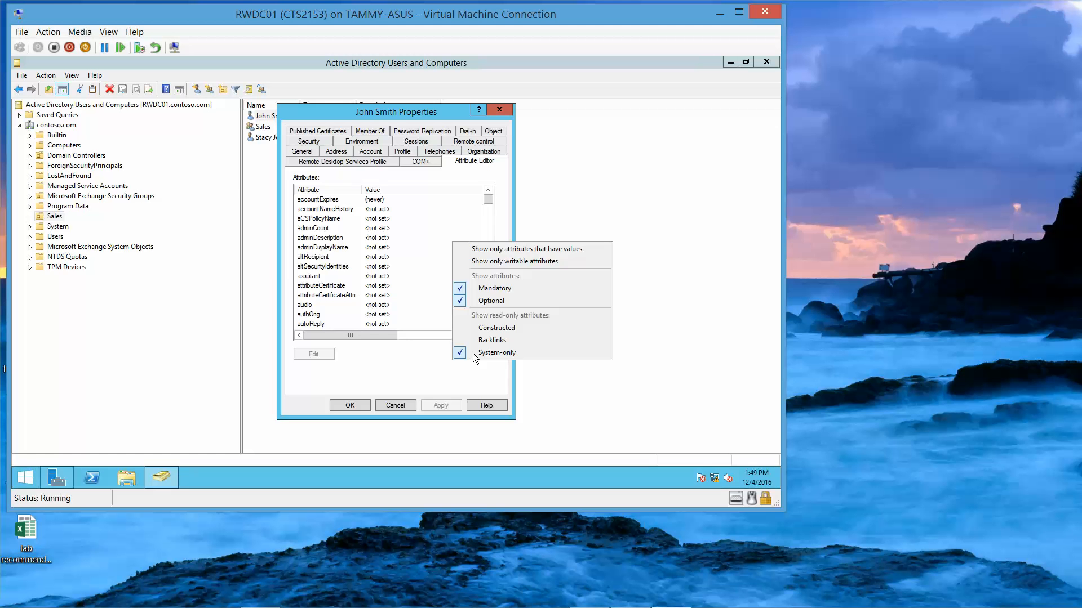
left_click(495, 326)
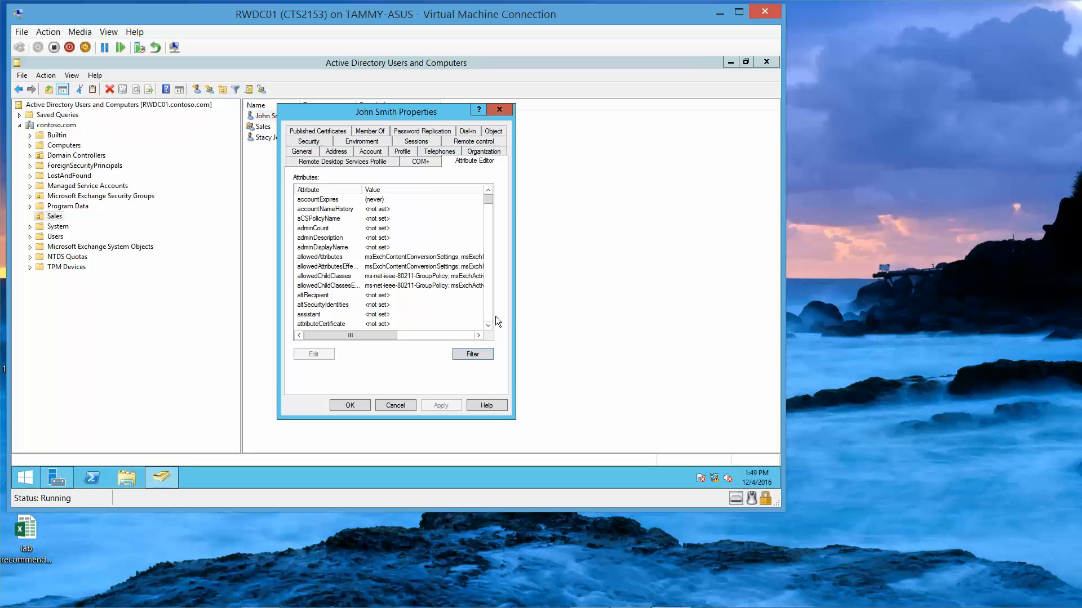
Step: Find and select msDS-ResultantPSO, confirming it points to CN=PSO1 in the Password Settings Container
scroll(491, 323, "down", 6)
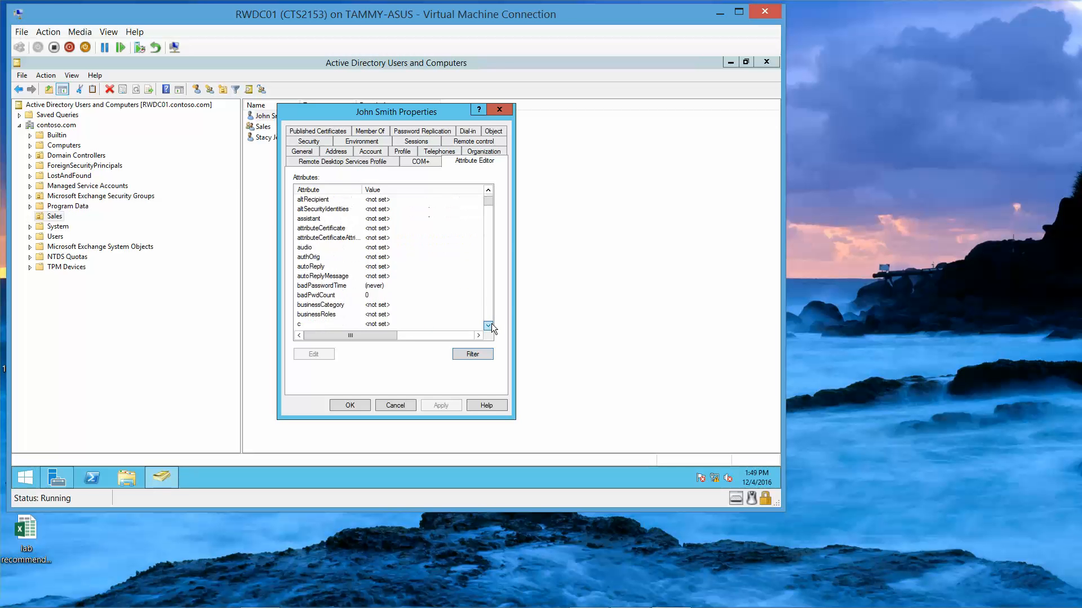
scroll(491, 326, "down", 10)
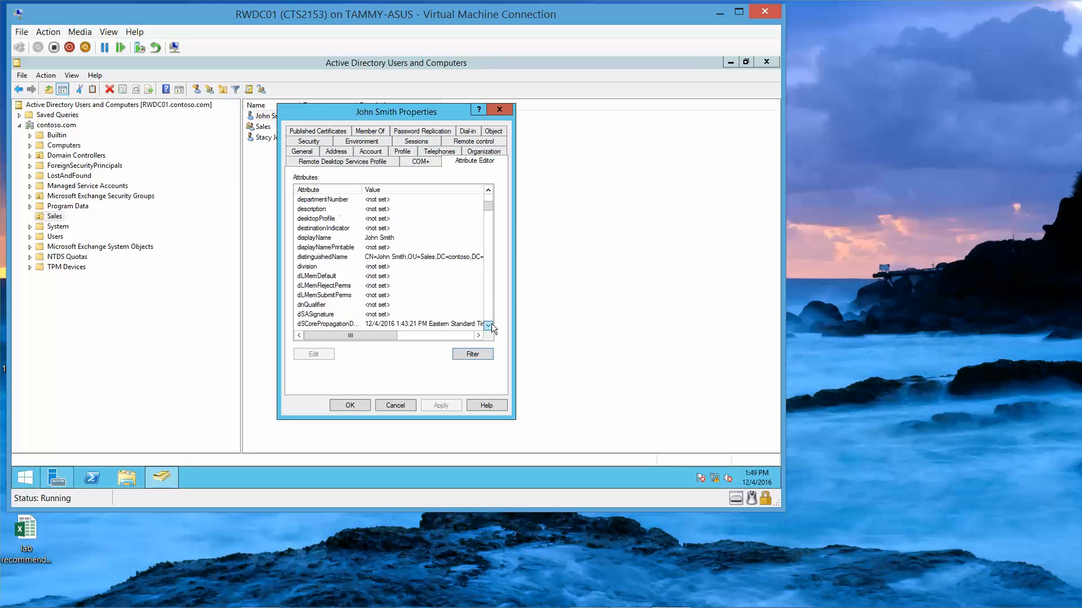
scroll(492, 326, "down", 10)
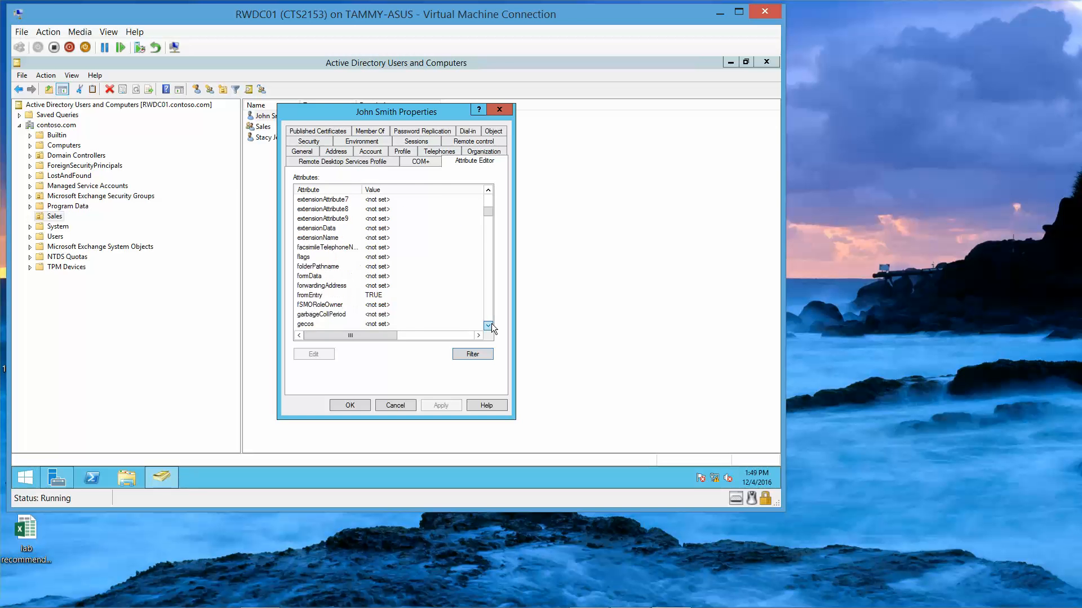
scroll(491, 324, "down", 10)
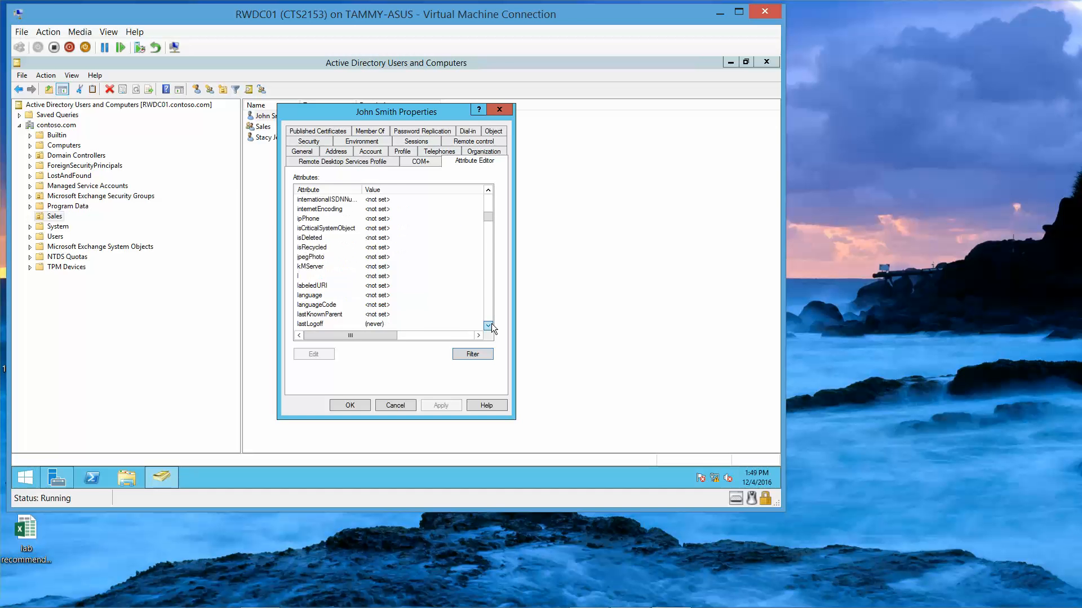
scroll(491, 324, "down", 10)
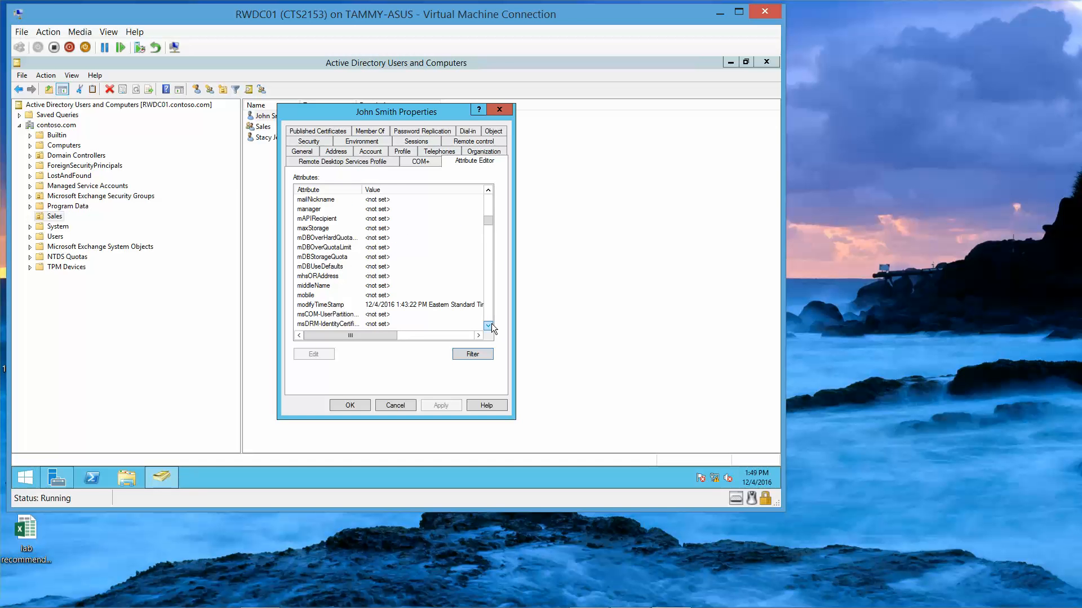
scroll(491, 324, "down", 5)
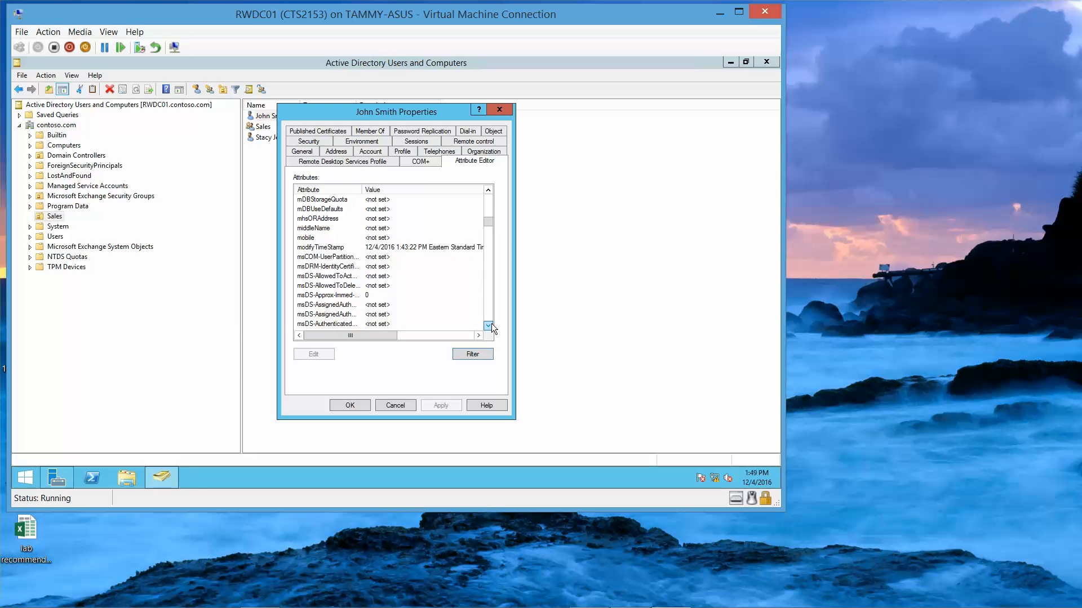
scroll(492, 323, "down", 7)
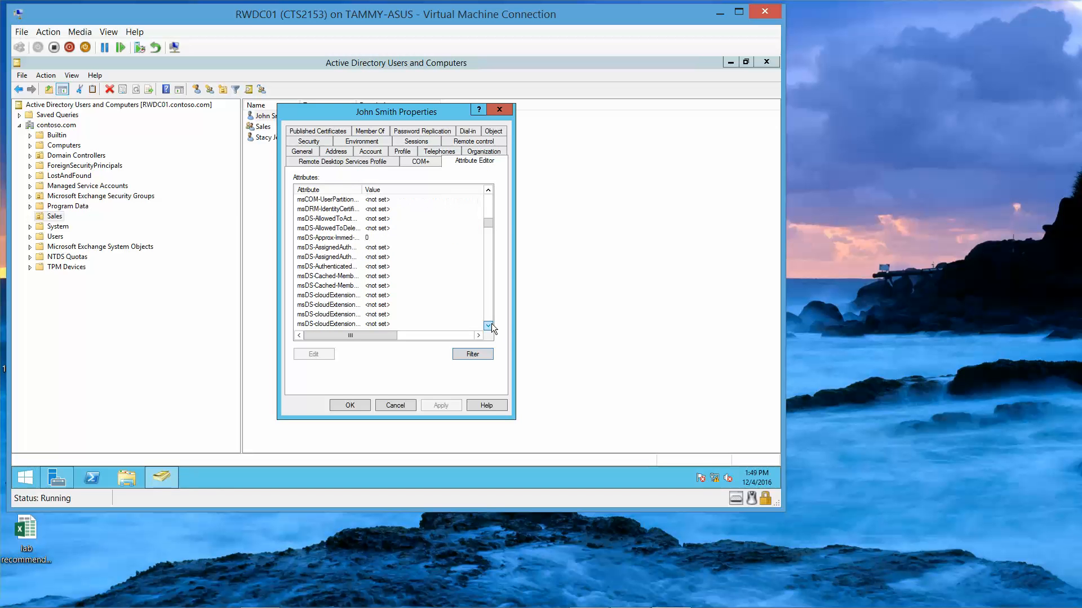
scroll(491, 324, "down", 4)
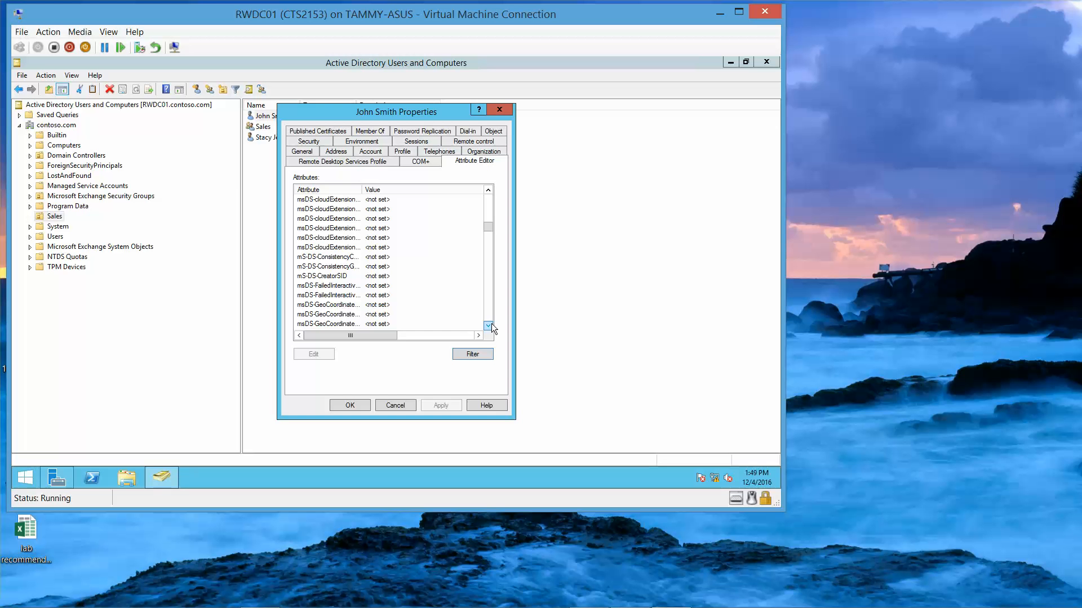
scroll(492, 324, "down", 9)
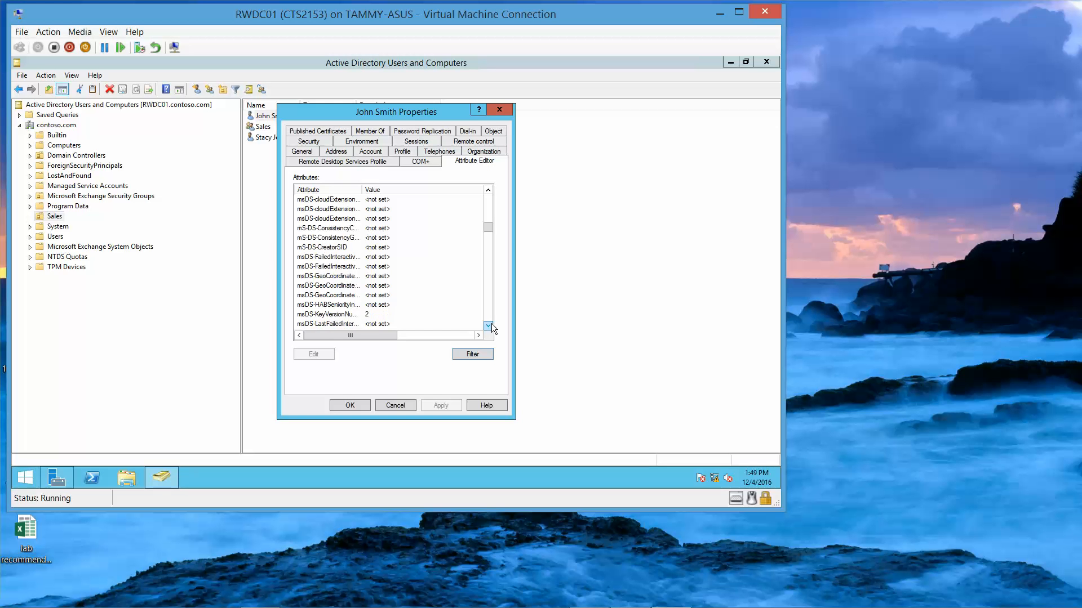
scroll(491, 323, "down", 2)
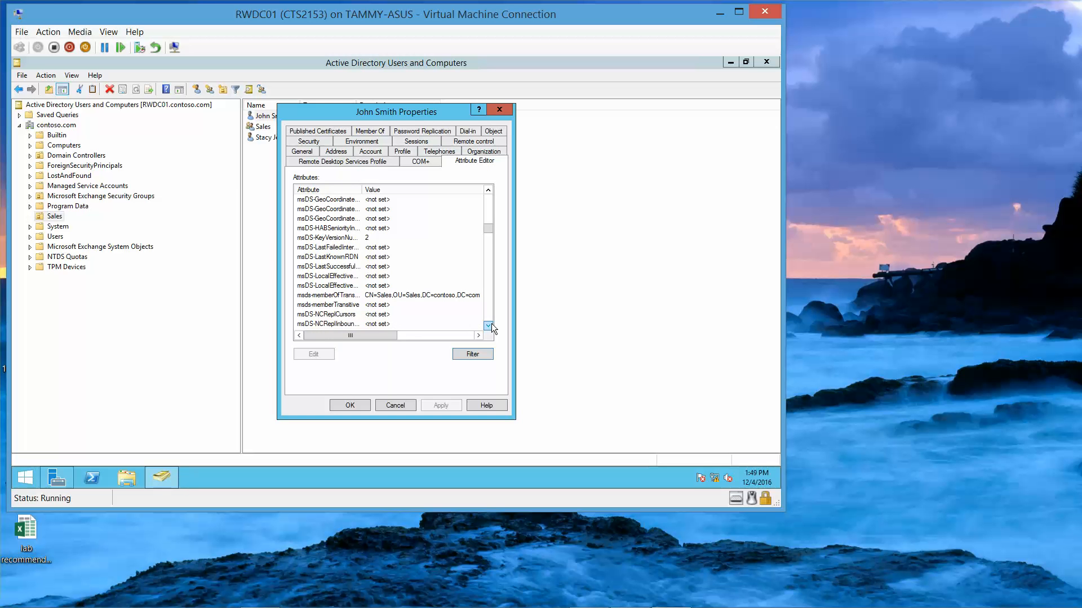
scroll(492, 326, "down", 13)
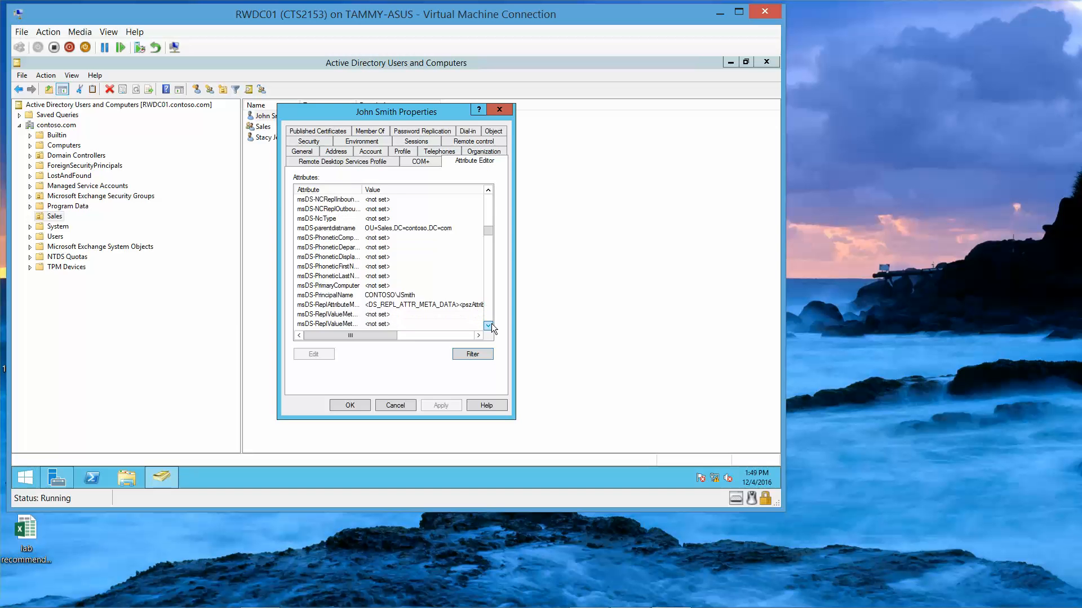
scroll(491, 325, "down", 5)
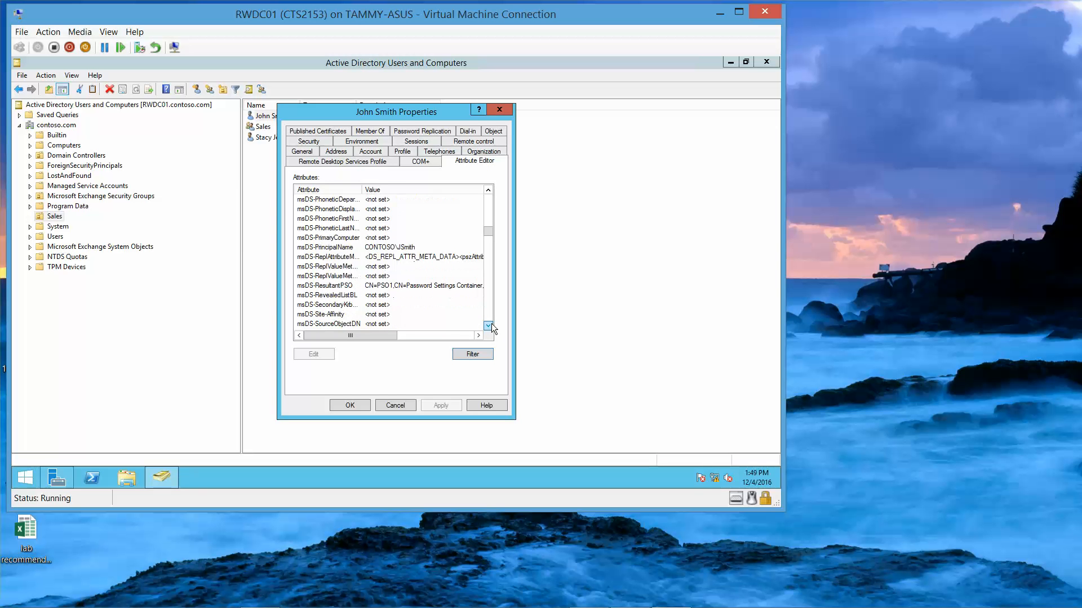
left_click(340, 287)
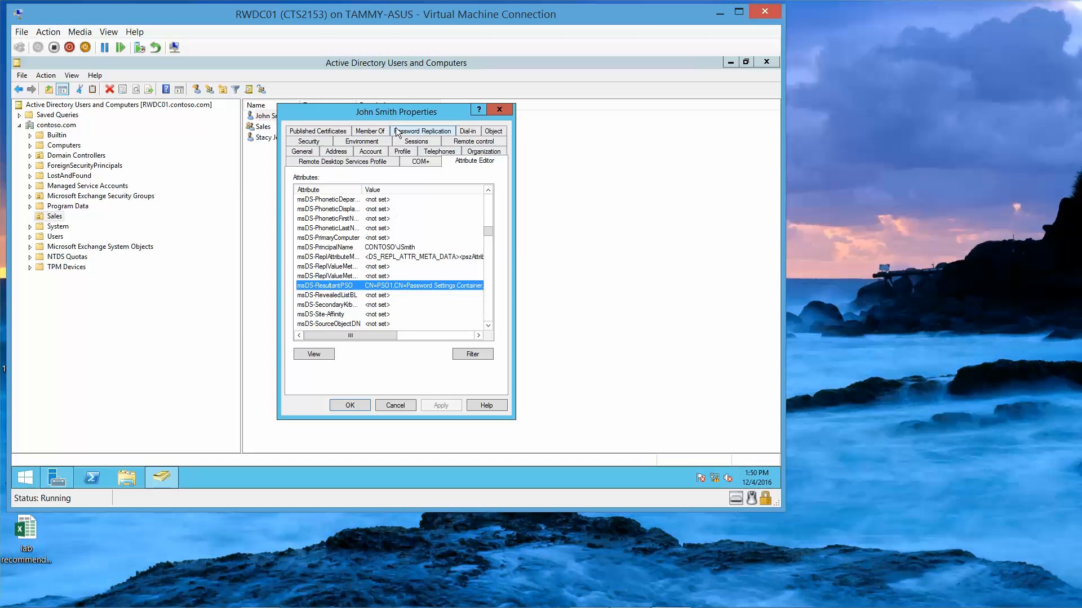
Step: Move John Smith's properties dialog aside, then close it with OK
left_click_drag(406, 113, 577, 127)
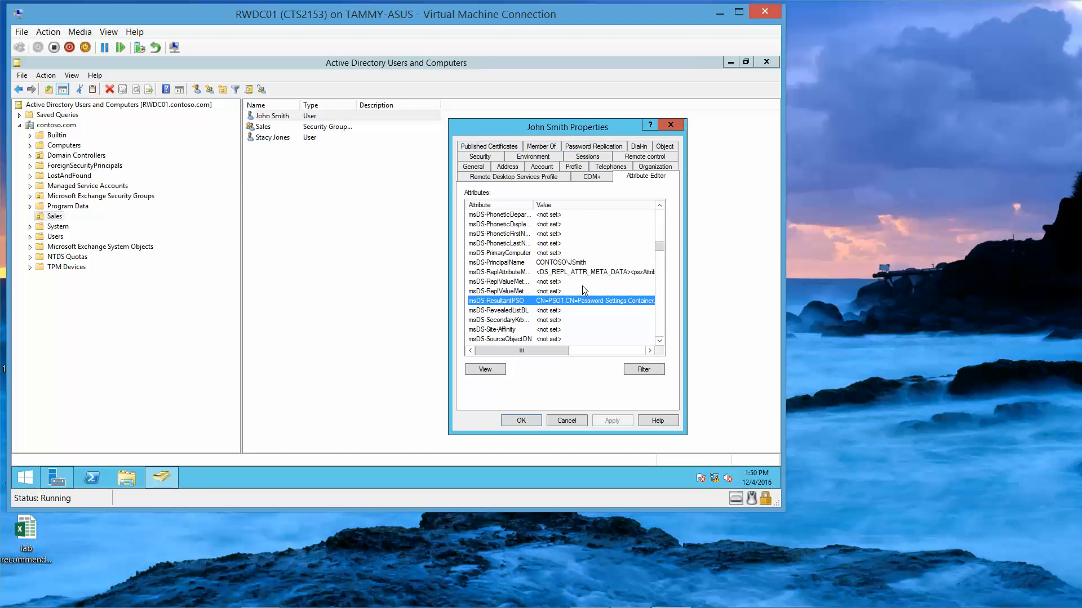
left_click(520, 420)
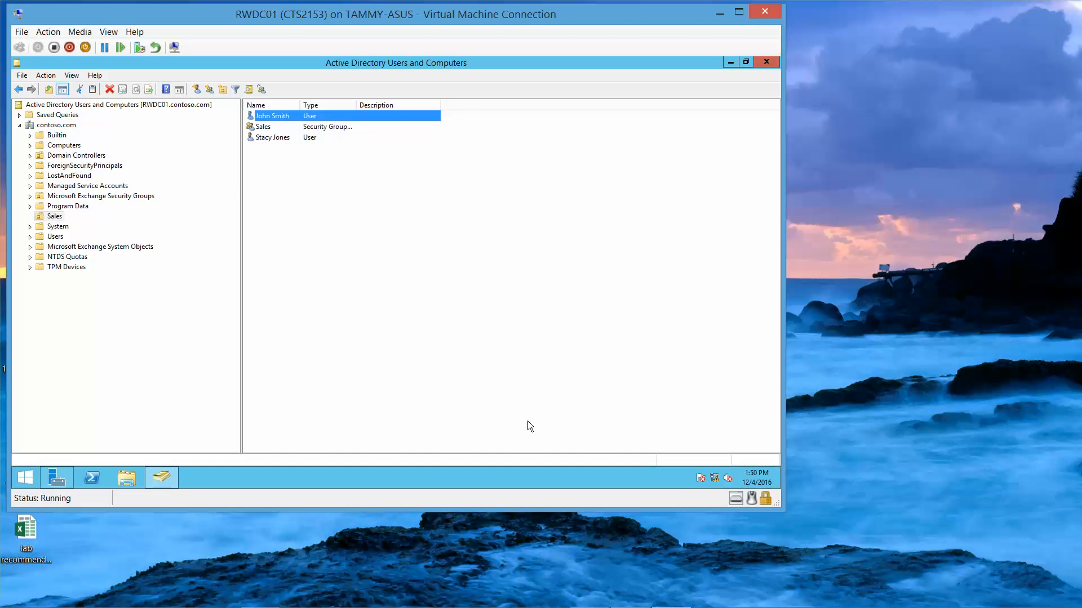
mouse_move(644, 602)
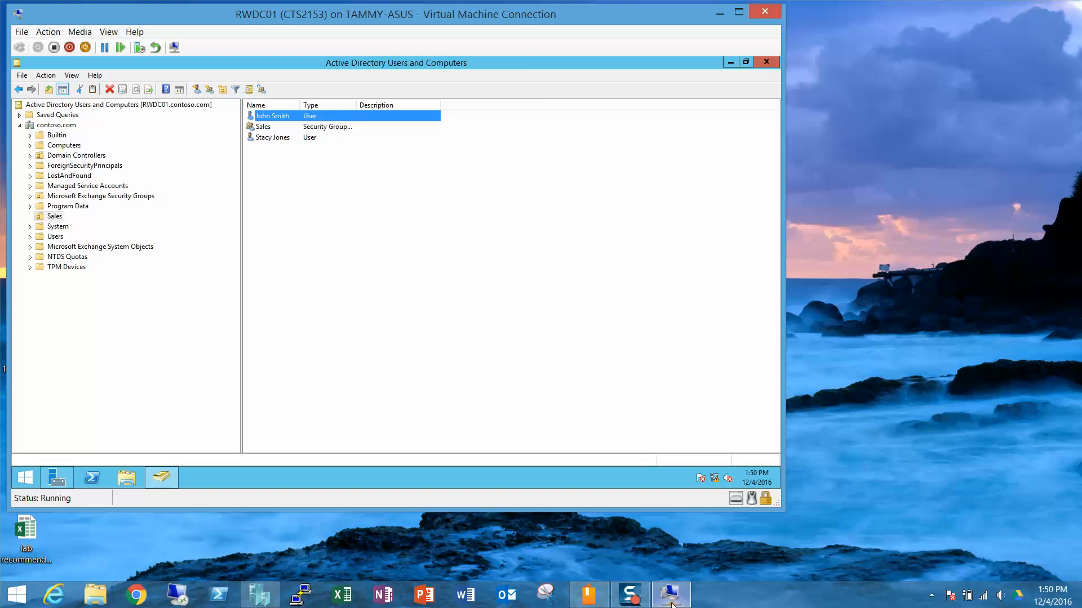